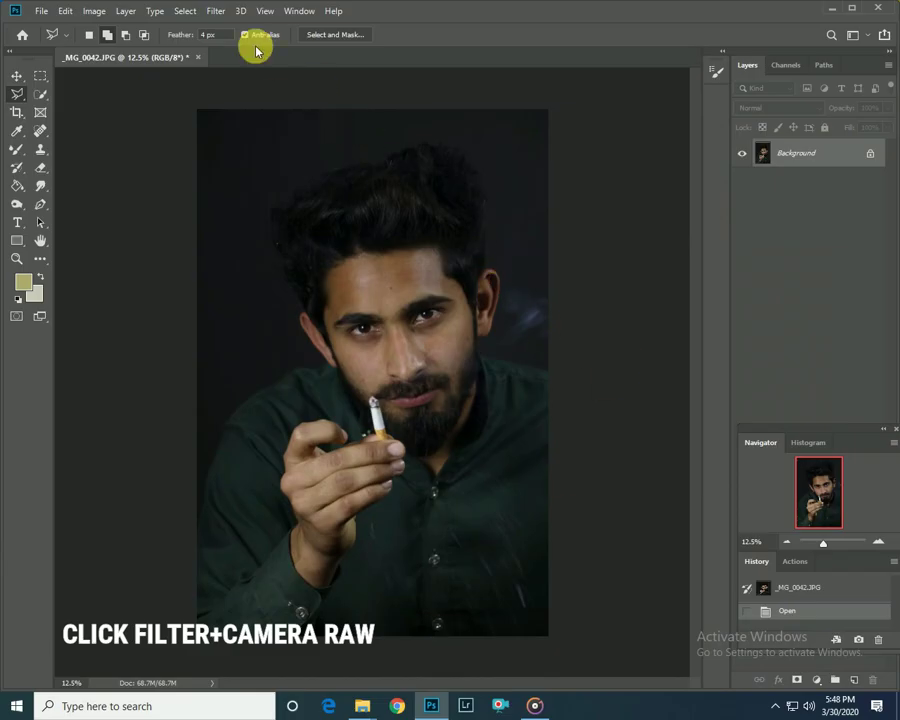
Step: Apply a Camera Raw grade: exposure +0.40, highlights -68, shadows +72, whites -87, blacks +6, slightly lower contrast
left_click(216, 14)
left_click(250, 93)
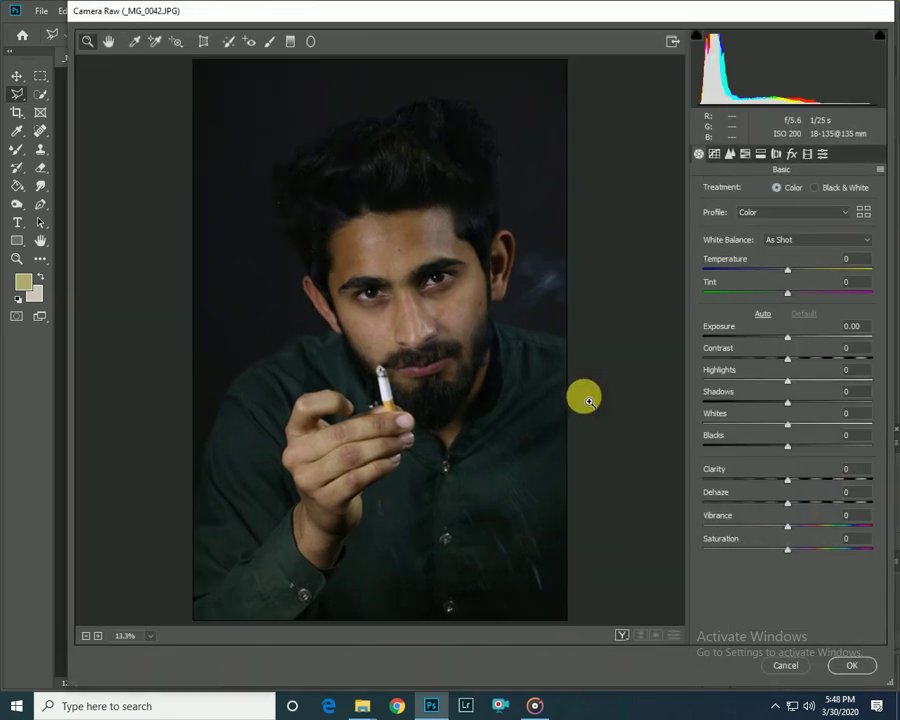
mouse_move(787, 383)
left_mouse_down()
mouse_move(683, 382)
mouse_move(730, 377)
left_mouse_up()
left_click_drag(787, 337, 795, 337)
mouse_move(787, 403)
left_mouse_down()
mouse_move(884, 410)
mouse_move(851, 412)
left_mouse_up()
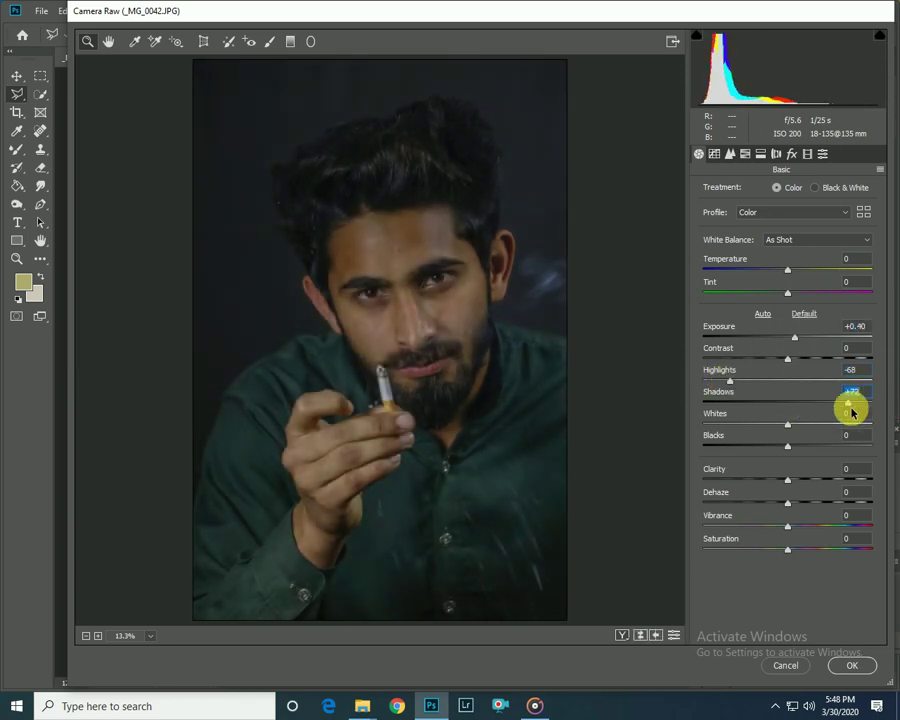
mouse_move(790, 428)
left_mouse_down()
mouse_move(818, 424)
mouse_move(714, 424)
left_mouse_up()
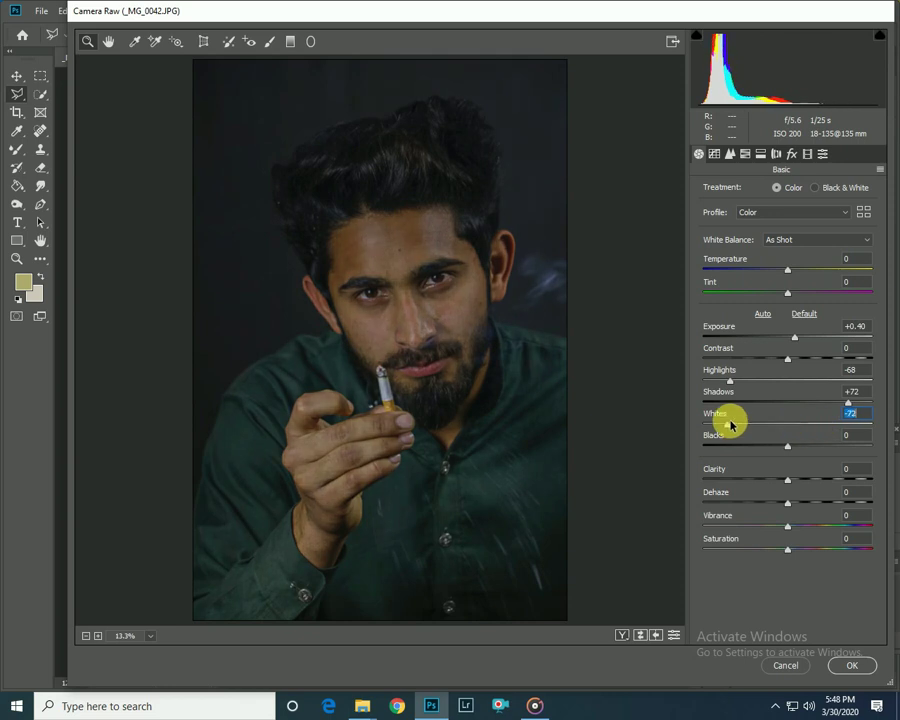
left_click_drag(789, 447, 794, 447)
left_click_drag(797, 360, 795, 360)
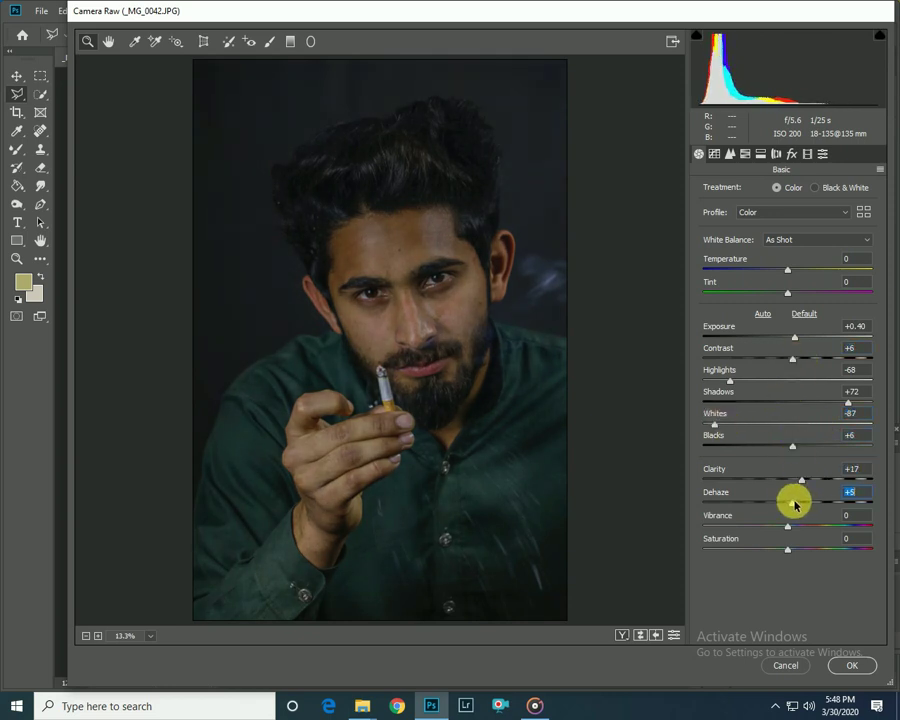
left_click(848, 665)
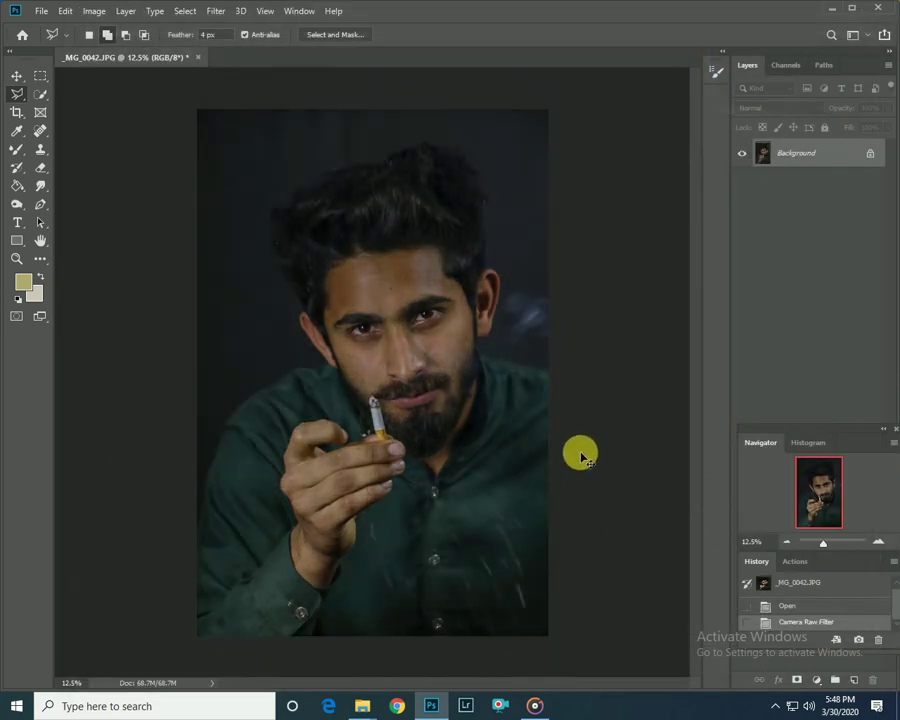
Step: Blend the nose, brow and left cheek skin with the Mixer Brush, resizing it to 125
key("ctrl+plus")
key("ctrl+plus")
key("ctrl+plus")
key("ctrl+plus")
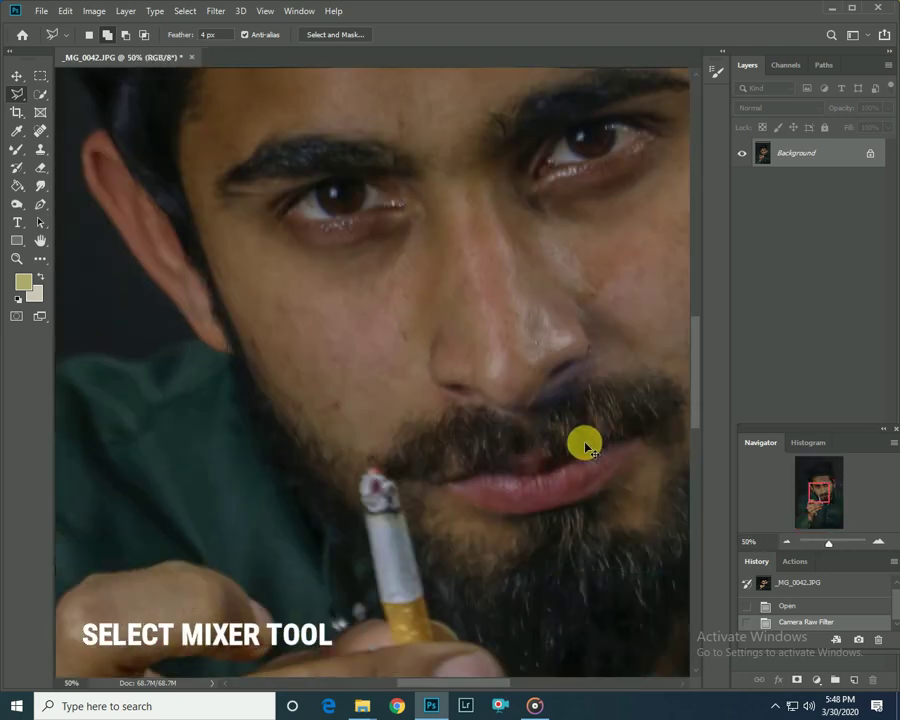
left_click(13, 150)
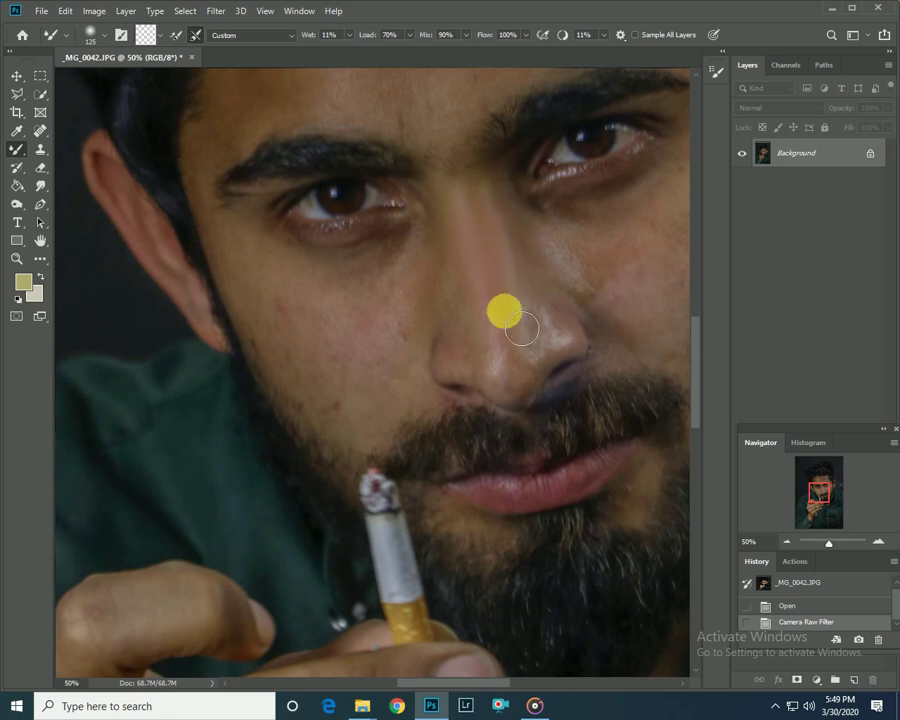
left_click_drag(468, 222, 525, 230)
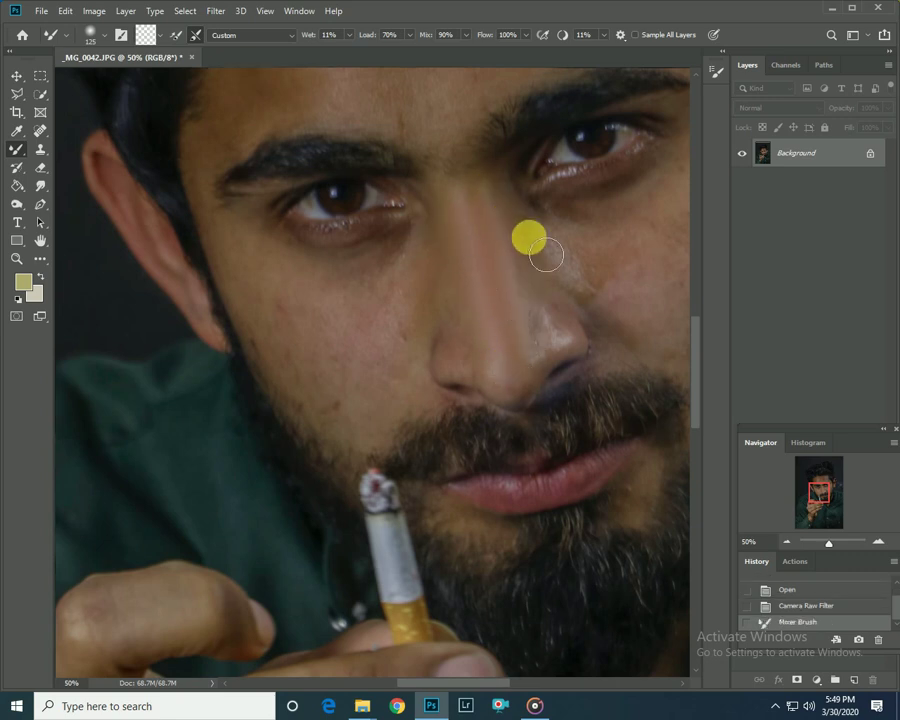
left_click_drag(536, 334, 420, 318)
left_click_drag(420, 318, 288, 300)
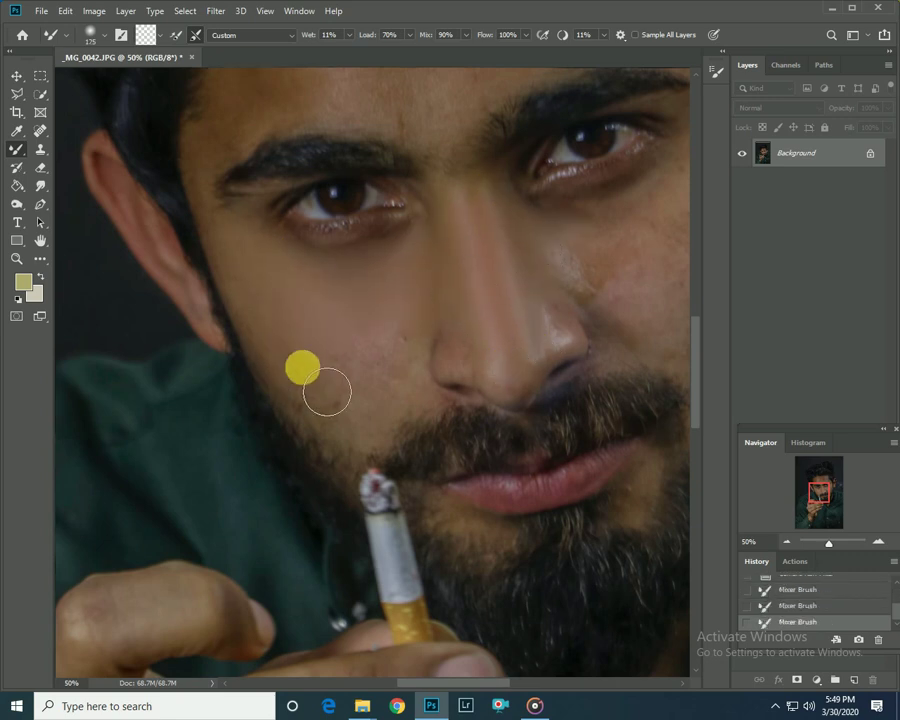
left_click_drag(608, 328, 378, 443)
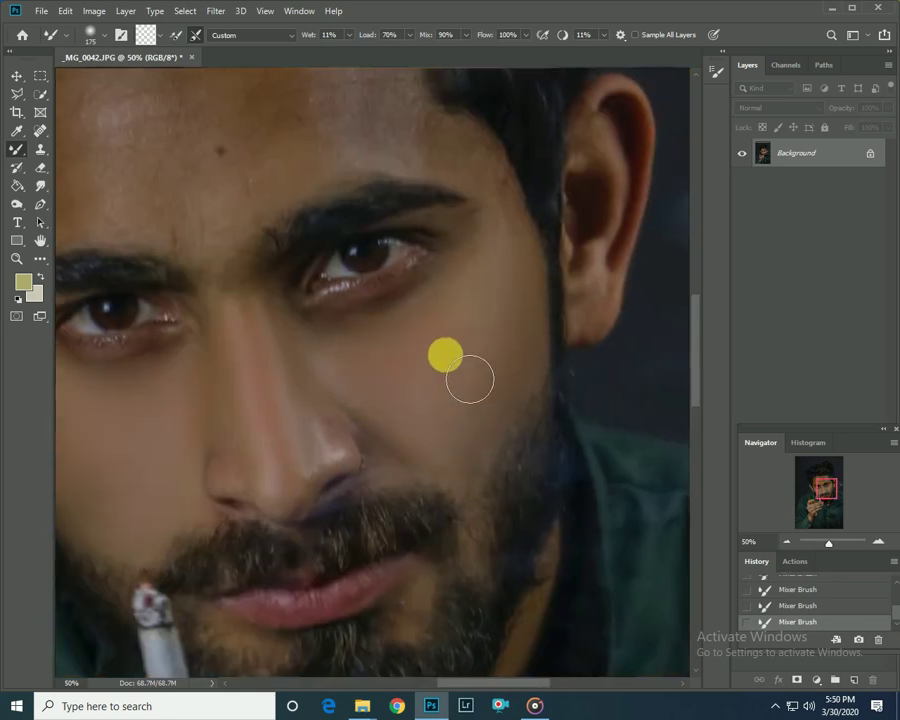
key("ctrl+plus")
key("bracketleft")
key("bracketleft")
key("bracketleft")
key("bracketleft")
key("bracketleft")
key("bracketleft")
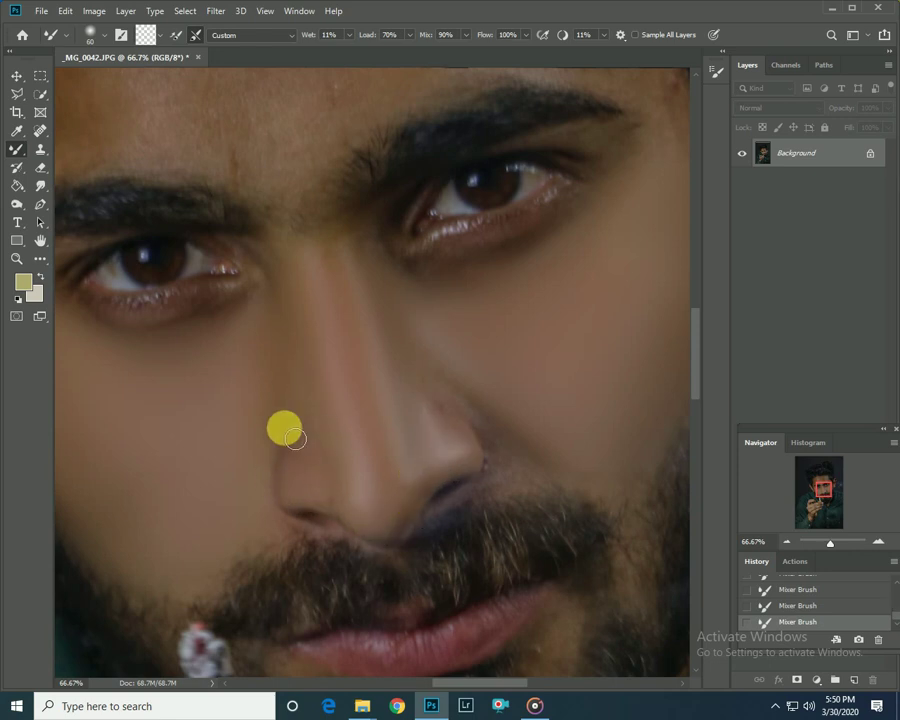
key("bracketright")
key("bracketright")
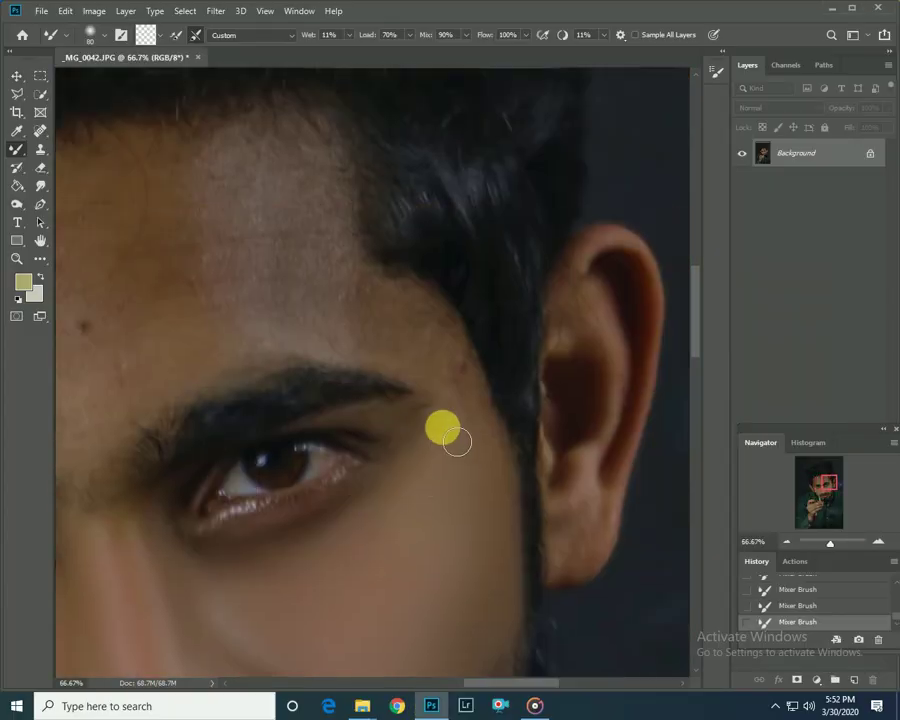
key("bracketright")
key("bracketright")
key("bracketright")
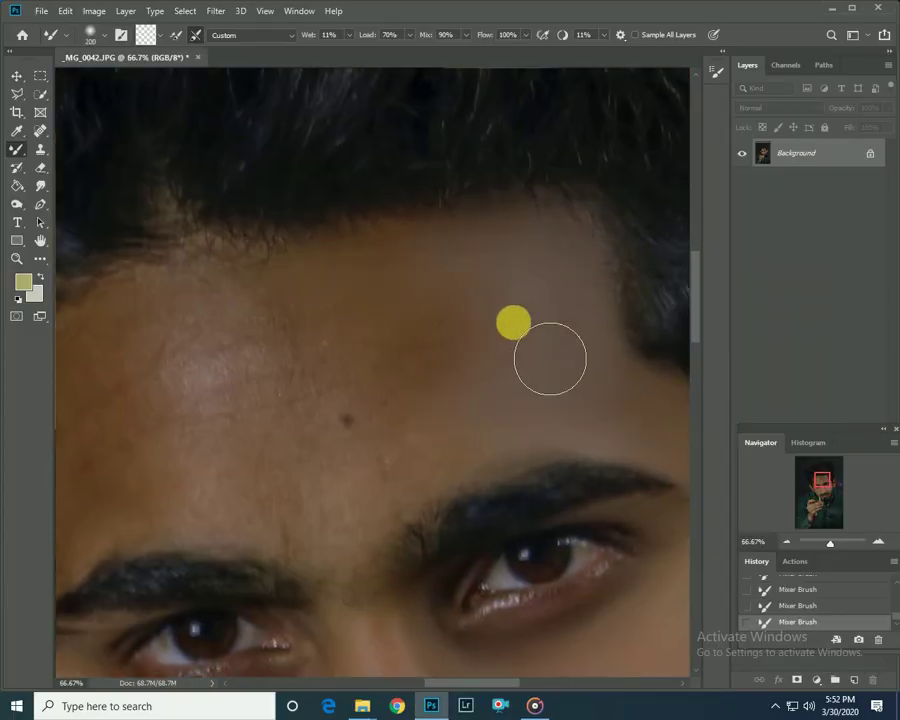
Step: Smooth the forehead, brows, under-eyes, lips, chin and ear with the Mixer Brush
mouse_move(550, 358)
left_mouse_down()
mouse_move(211, 297)
mouse_move(466, 418)
mouse_move(585, 450)
mouse_move(366, 547)
left_mouse_up()
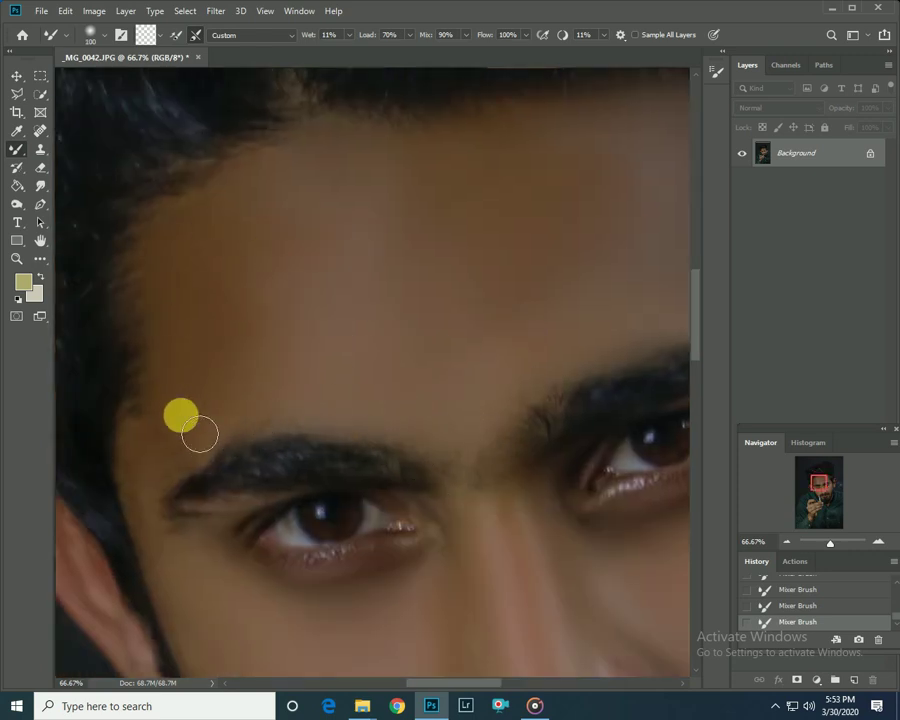
mouse_move(199, 433)
left_mouse_down()
mouse_move(460, 466)
mouse_move(528, 517)
mouse_move(159, 507)
mouse_move(420, 614)
left_mouse_up()
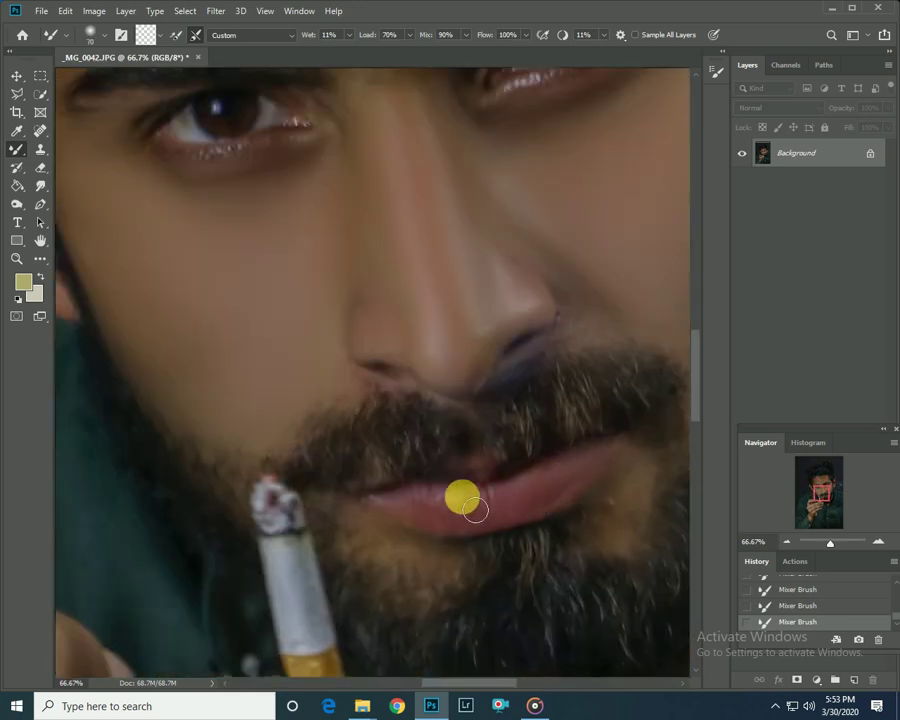
mouse_move(474, 510)
left_mouse_down()
mouse_move(575, 496)
mouse_move(428, 565)
mouse_move(424, 342)
mouse_move(529, 269)
mouse_move(583, 346)
mouse_move(613, 498)
mouse_move(542, 414)
left_mouse_up()
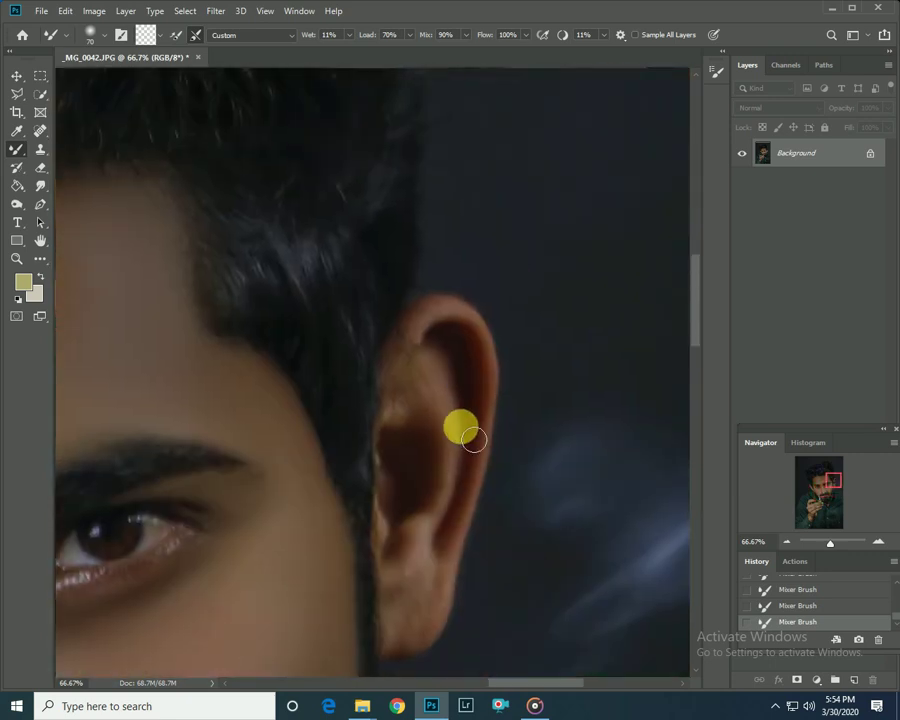
mouse_move(474, 439)
left_mouse_down()
mouse_move(400, 484)
mouse_move(430, 587)
mouse_move(409, 172)
left_mouse_up()
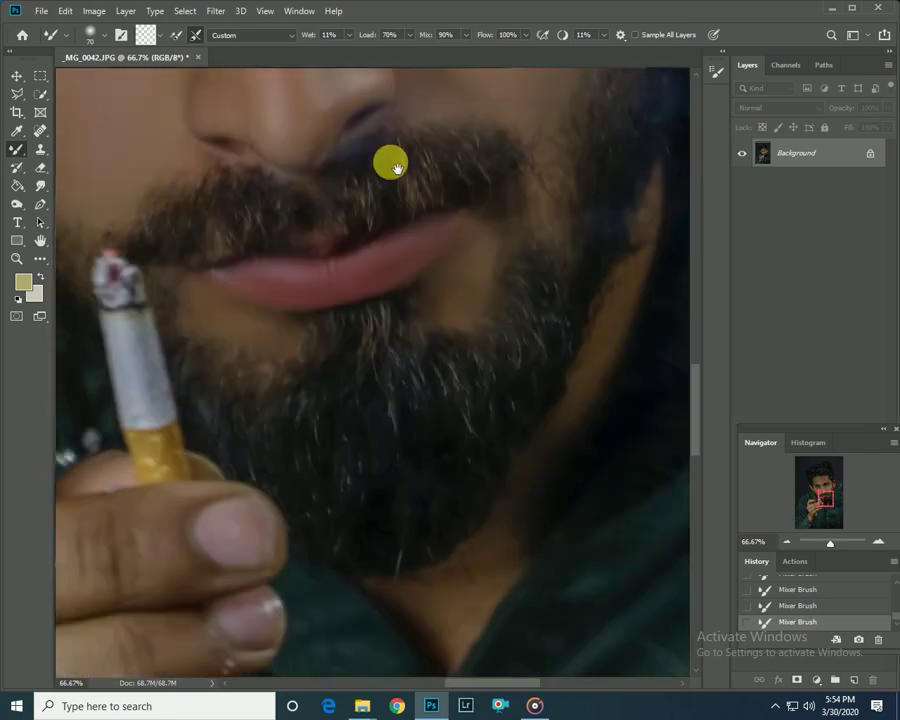
Step: Smooth the skin on the cigarette hand's fingers, knuckles and wrist with a smaller brush
mouse_move(590, 356)
left_mouse_down()
mouse_move(440, 600)
mouse_move(578, 362)
mouse_move(490, 400)
mouse_move(342, 356)
mouse_move(311, 334)
mouse_move(364, 407)
mouse_move(388, 392)
mouse_move(382, 358)
mouse_move(468, 500)
mouse_move(464, 566)
mouse_move(310, 518)
mouse_move(383, 653)
mouse_move(386, 376)
mouse_move(253, 460)
mouse_move(235, 502)
mouse_move(243, 563)
mouse_move(366, 114)
mouse_move(210, 300)
mouse_move(550, 312)
mouse_move(325, 301)
mouse_move(283, 424)
mouse_move(378, 446)
mouse_move(383, 594)
mouse_move(456, 458)
mouse_move(410, 644)
mouse_move(492, 465)
mouse_move(397, 408)
mouse_move(466, 538)
left_mouse_up()
key("bracketleft")
key("bracketleft")
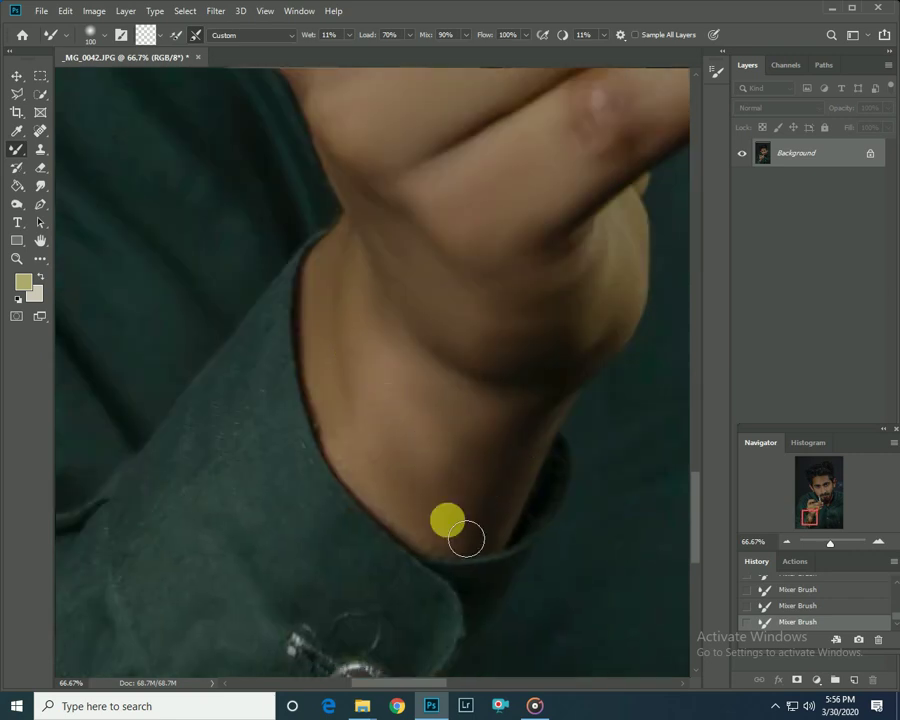
scroll(406, 489, "down", 2)
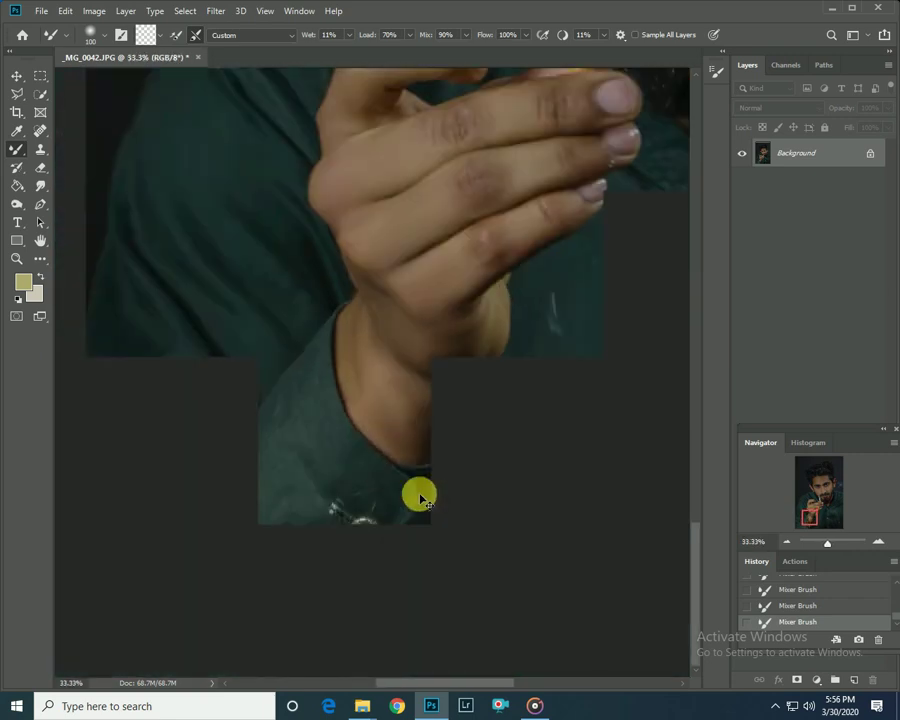
scroll(422, 496, "down", 2)
scroll(432, 498, "down", 1)
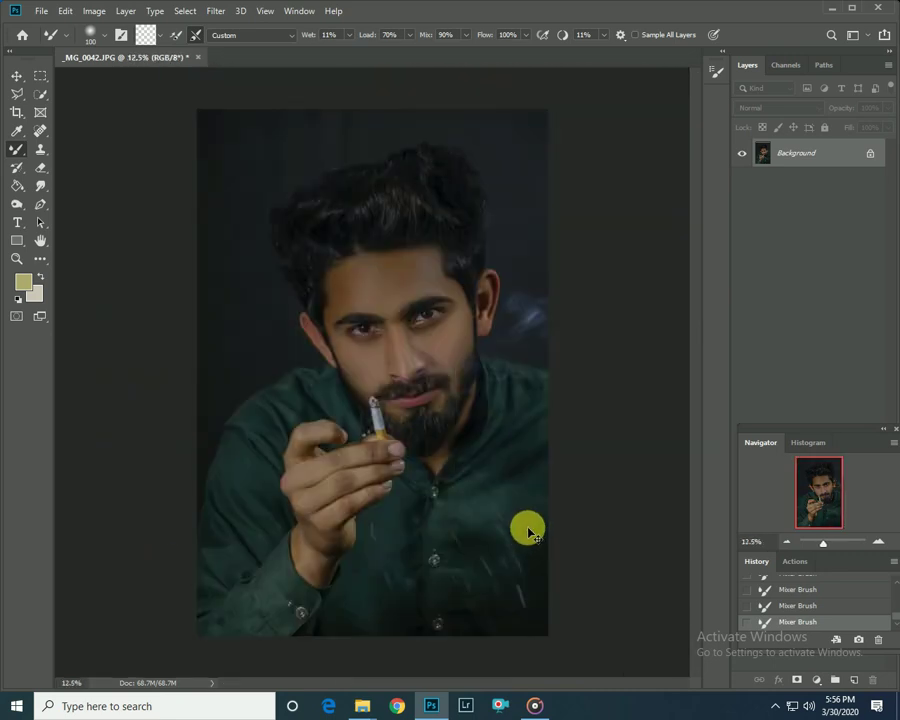
Step: In a second Camera Raw pass, set Highlights -100, Shadows +100, Whites +23, Blacks +33, Exposure +0.40, and boost vibrance
scroll(533, 520, "down", 1)
scroll(536, 506, "up", 1)
scroll(550, 498, "up", 1)
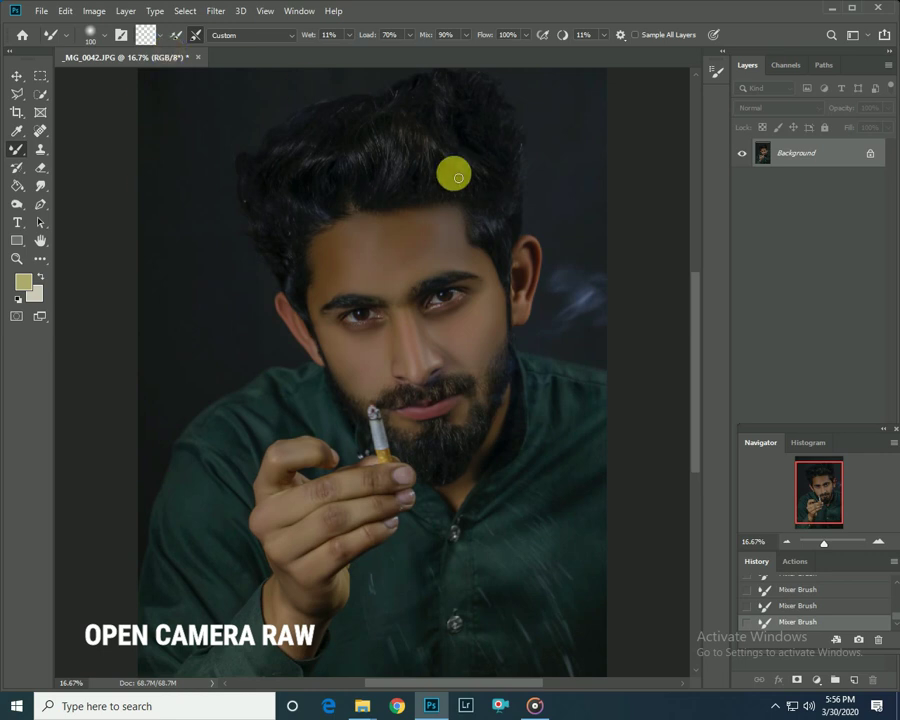
left_click(215, 11)
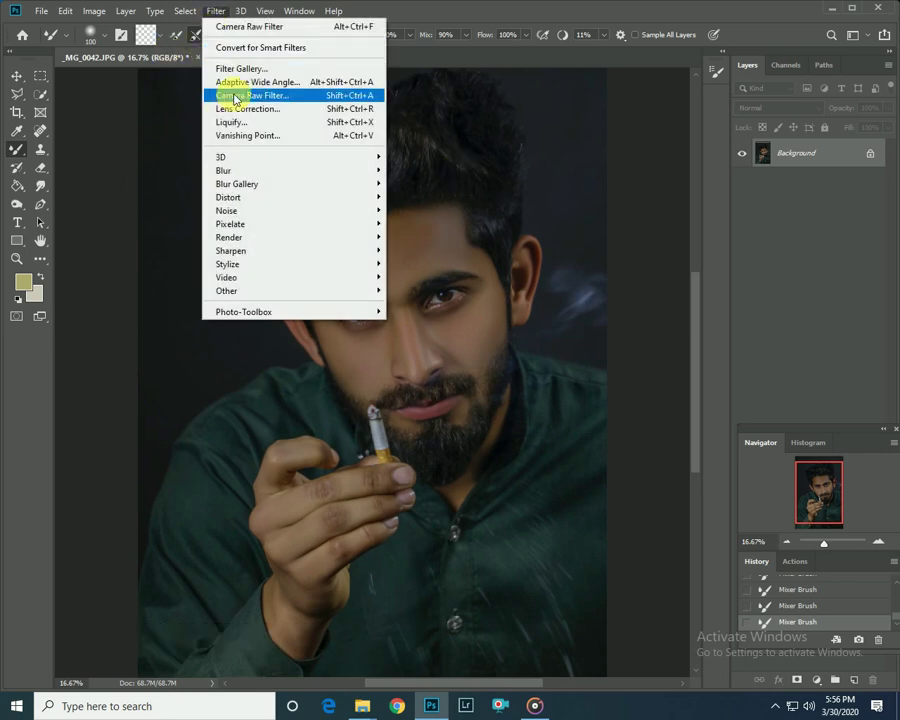
left_click(235, 96)
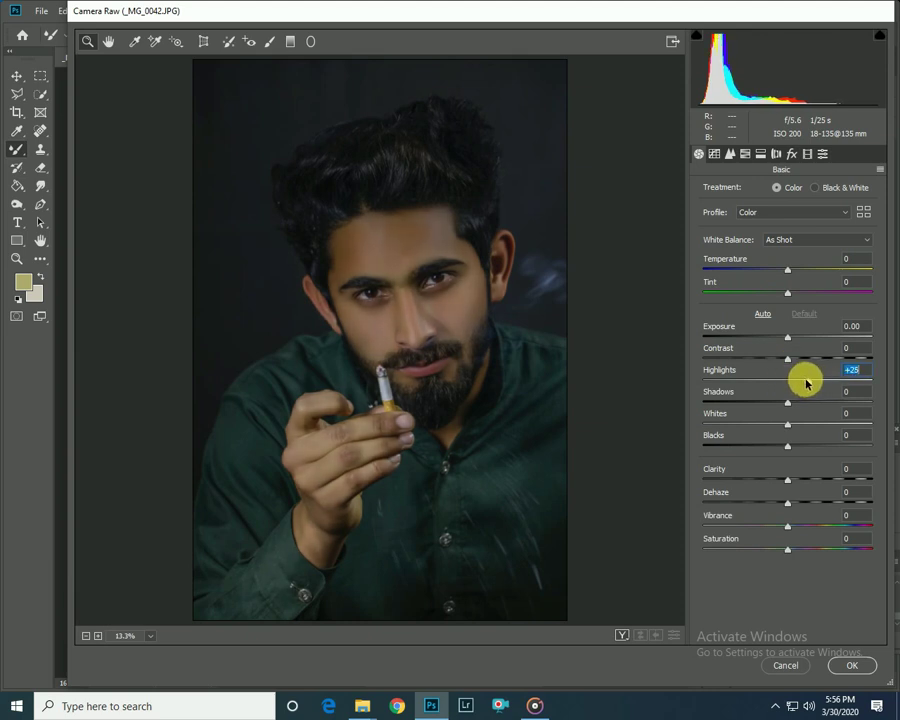
left_click_drag(806, 381, 711, 387)
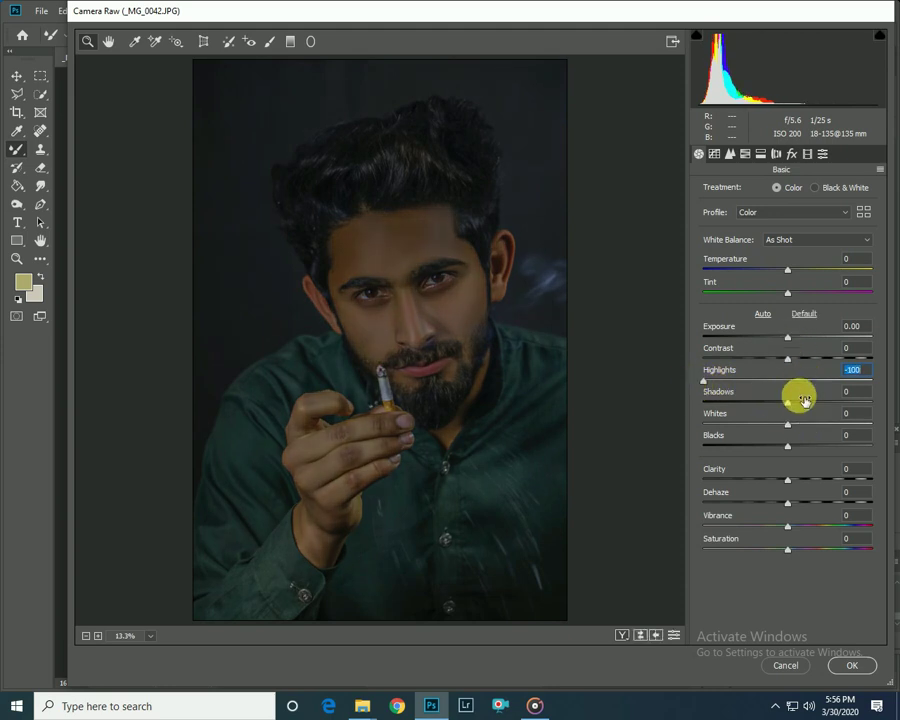
left_click_drag(790, 340, 792, 340)
mouse_move(787, 424)
left_mouse_down()
mouse_move(808, 427)
mouse_move(816, 447)
left_mouse_up()
left_click_drag(787, 402, 878, 400)
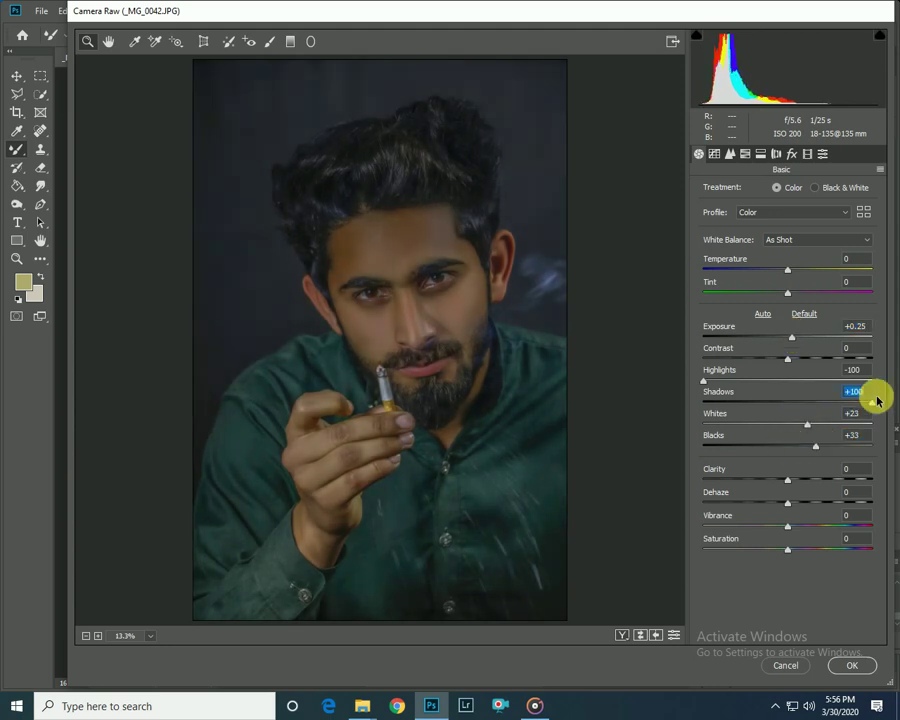
left_click_drag(792, 337, 796, 337)
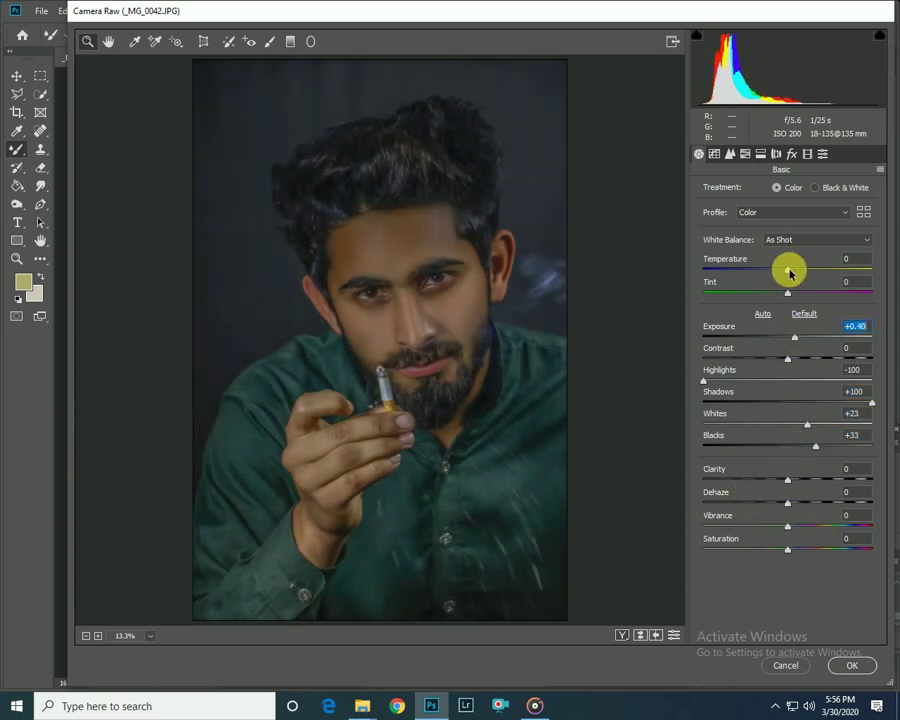
left_click(822, 525)
left_click(746, 154)
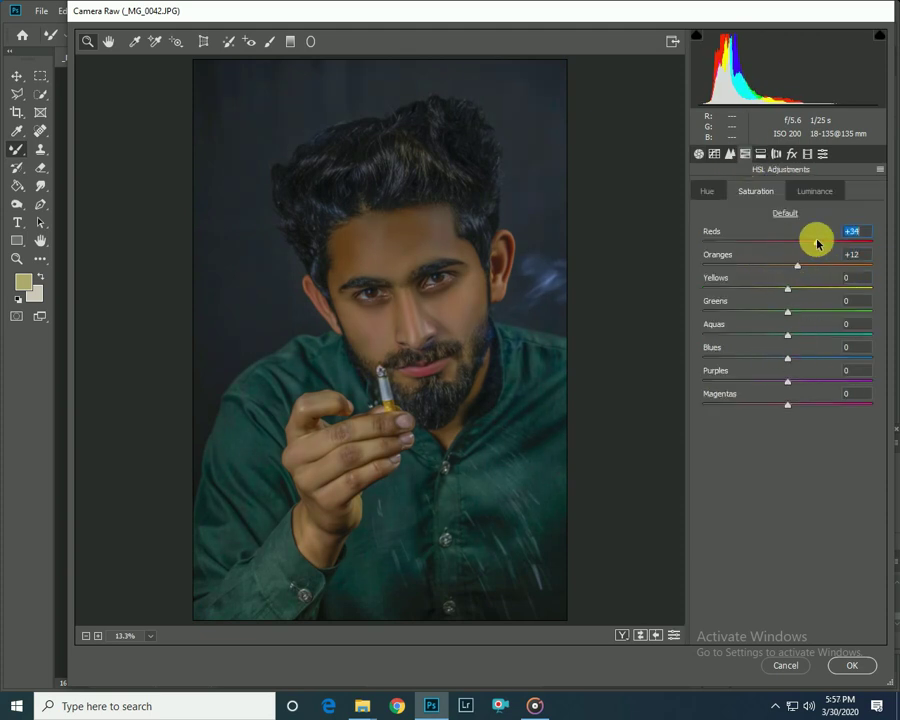
Step: Adjust HSL: boost red/orange saturation, hues Blues -27, Aquas +48, Yellows -100, Oranges luminance -22
mouse_move(697, 358)
left_mouse_down()
mouse_move(767, 358)
mouse_move(855, 335)
left_mouse_up()
left_click(761, 154)
left_click(707, 191)
left_click_drag(788, 361, 742, 369)
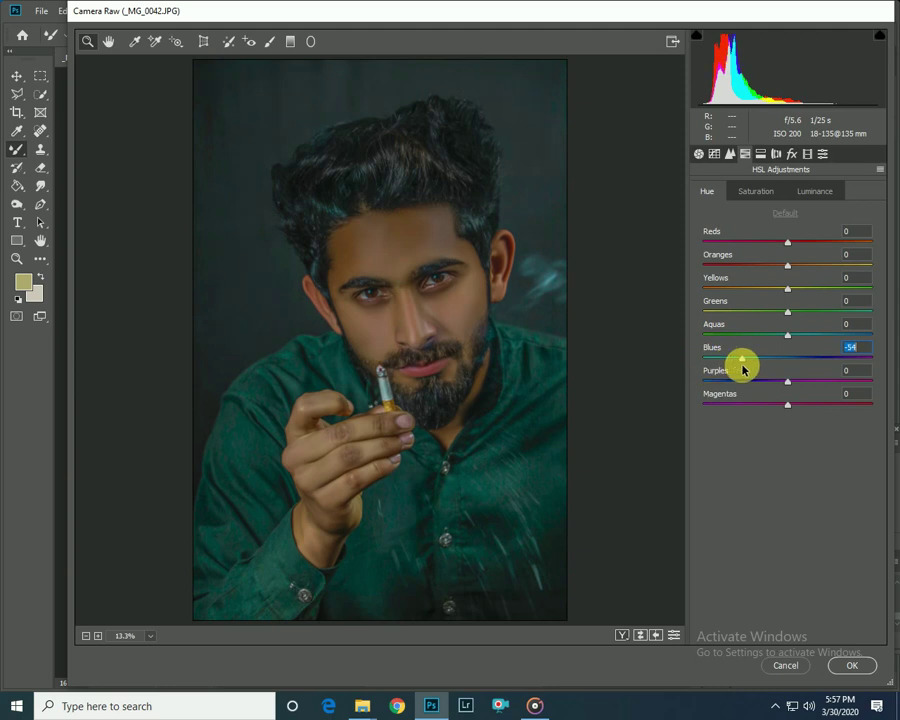
left_click_drag(787, 335, 829, 335)
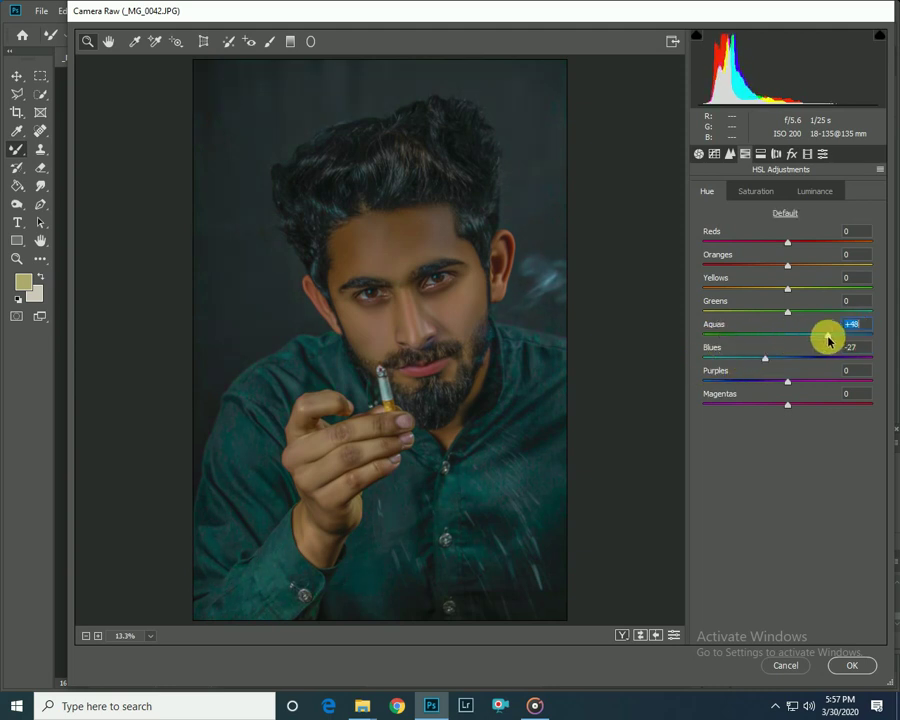
left_click_drag(788, 289, 718, 294)
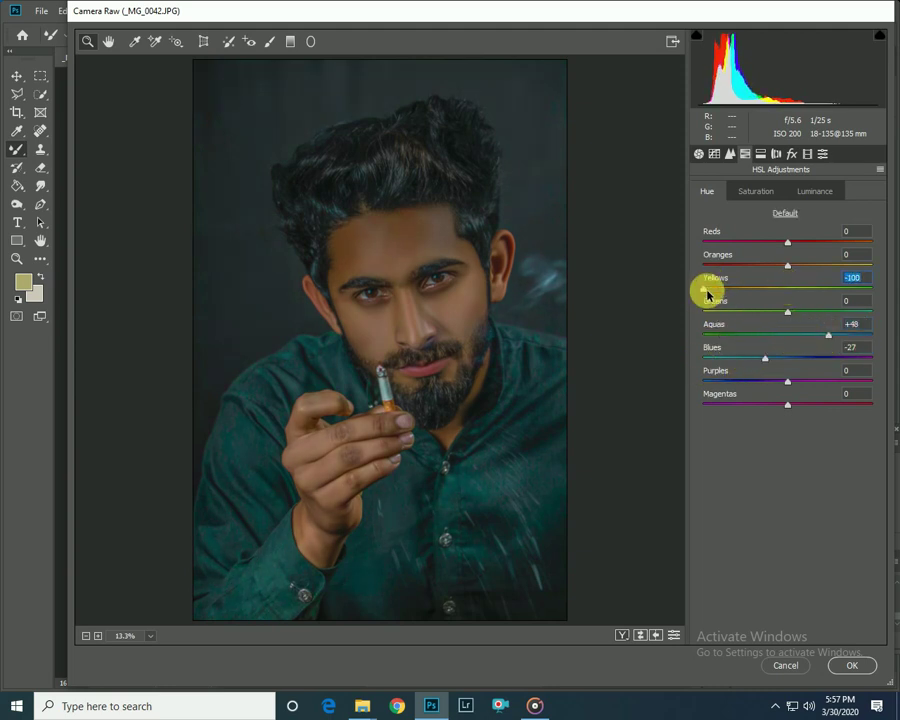
left_click(814, 191)
left_click_drag(787, 265, 778, 267)
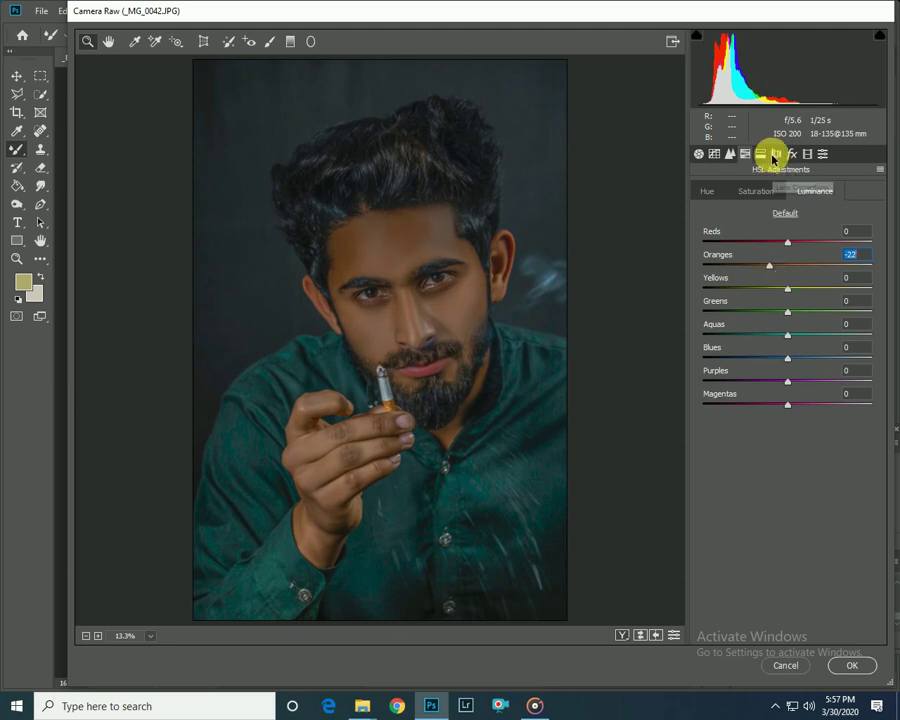
Step: Set the parametric tone curve to Lights +13 and Darks +16
left_click(714, 153)
left_click(718, 191)
left_click_drag(787, 461, 803, 462)
mouse_move(787, 418)
left_mouse_down()
mouse_move(822, 414)
mouse_move(704, 445)
mouse_move(795, 445)
left_mouse_up()
Step: Set calibration Red saturation +12, Green hue +10/saturation +18, Blue hue -18/saturation -29
left_click(807, 153)
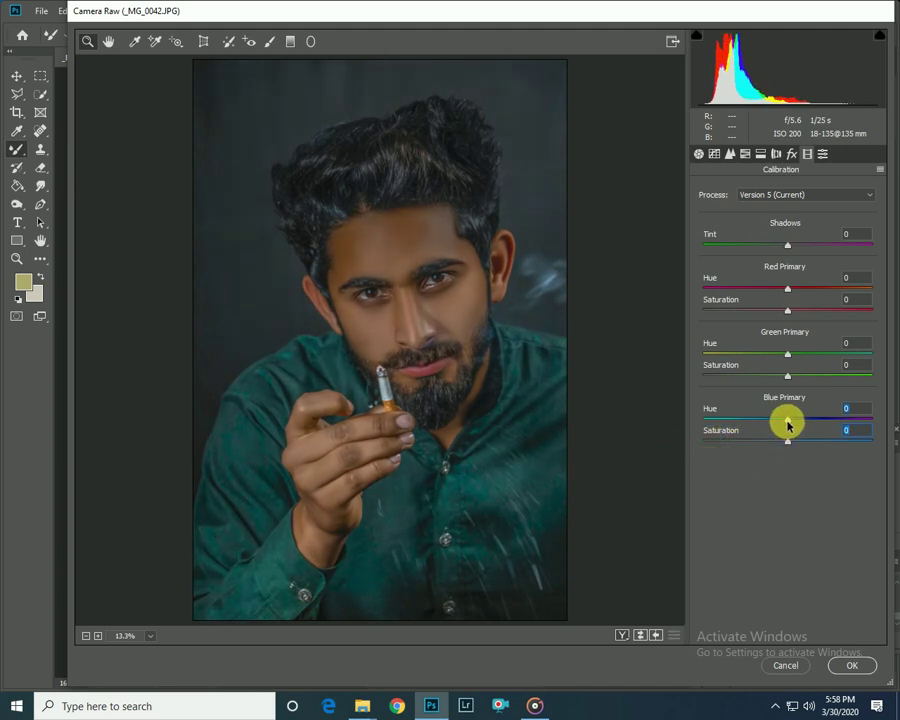
left_click_drag(772, 424, 774, 422)
left_click_drag(787, 310, 797, 310)
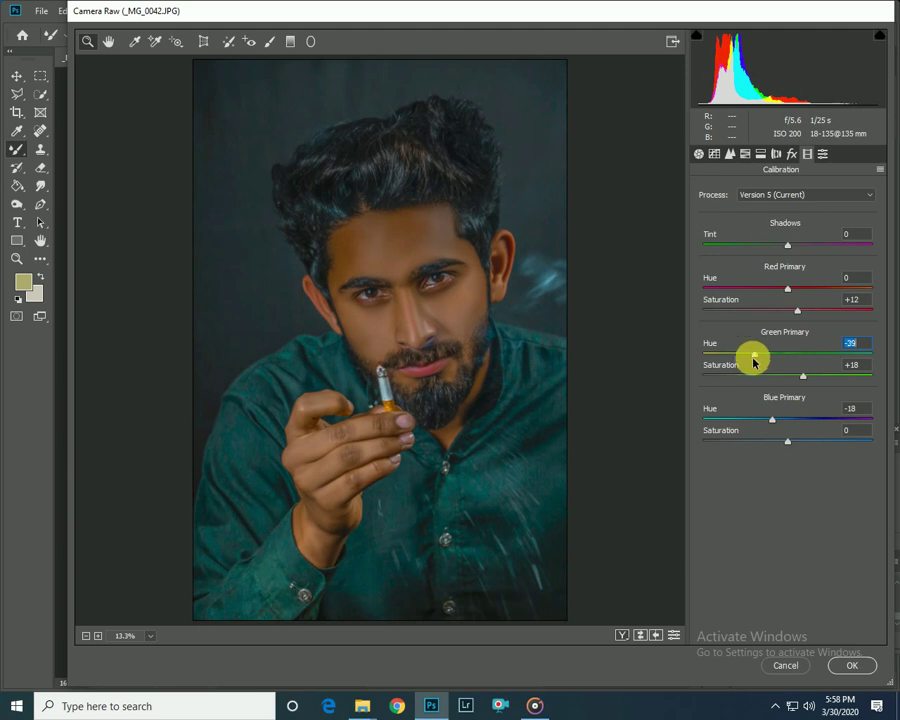
left_click_drag(773, 364, 812, 364)
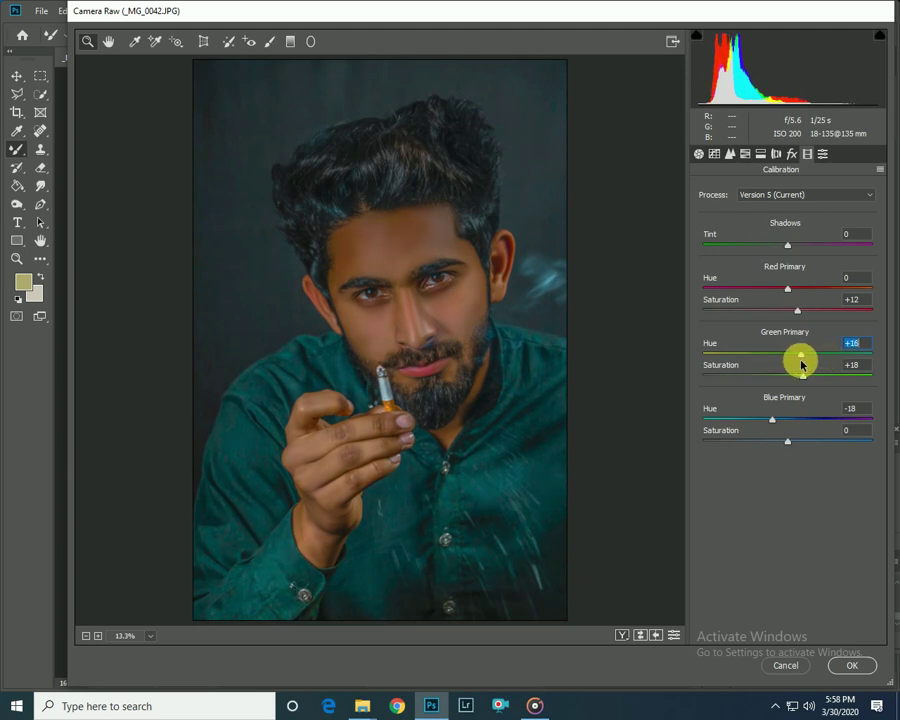
left_click_drag(787, 441, 782, 436)
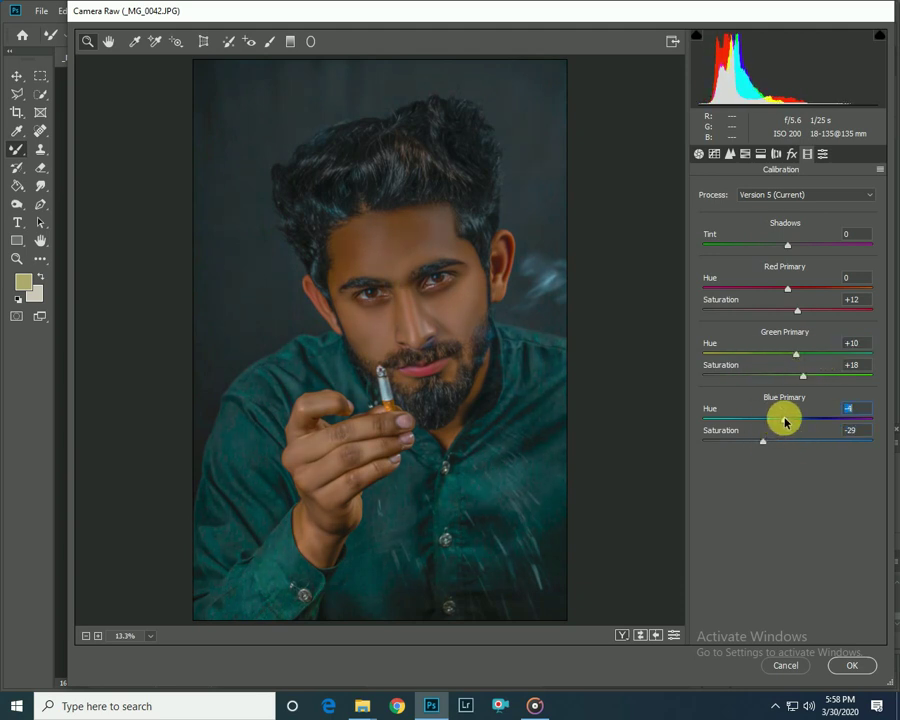
Step: Add a dark vignette with Amount -29 and Midpoint 35
left_click(791, 153)
mouse_move(787, 337)
left_mouse_down()
mouse_move(767, 337)
mouse_move(759, 361)
left_mouse_up()
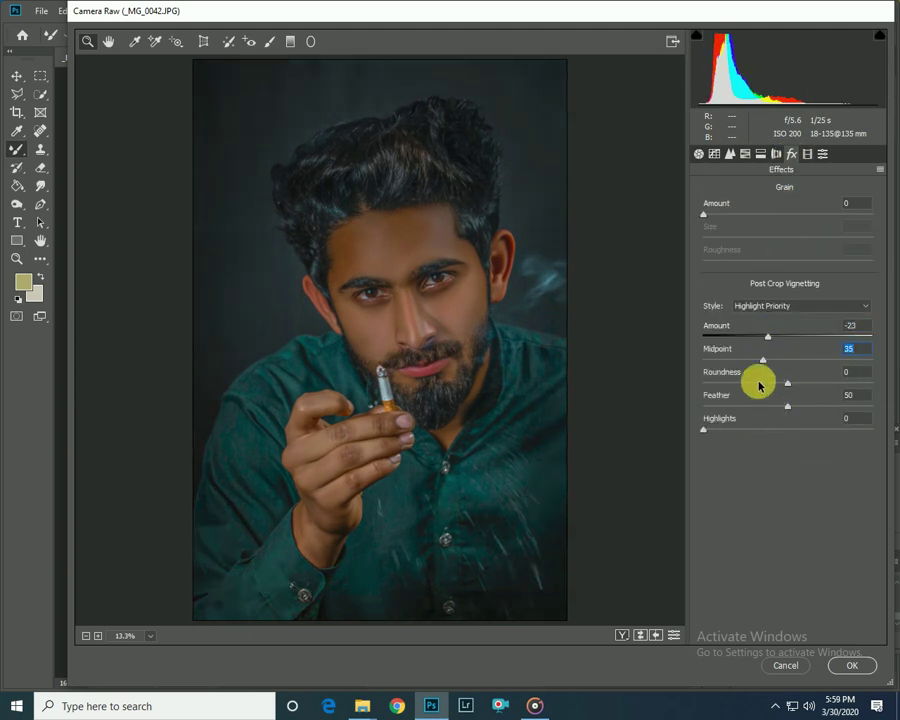
left_click_drag(791, 410, 821, 409)
left_click(776, 153)
Step: Tint highlights with split-toning hue 74, and add a point curve (Input 91, Output 82) lifting blacks
left_click_drag(703, 209, 776, 207)
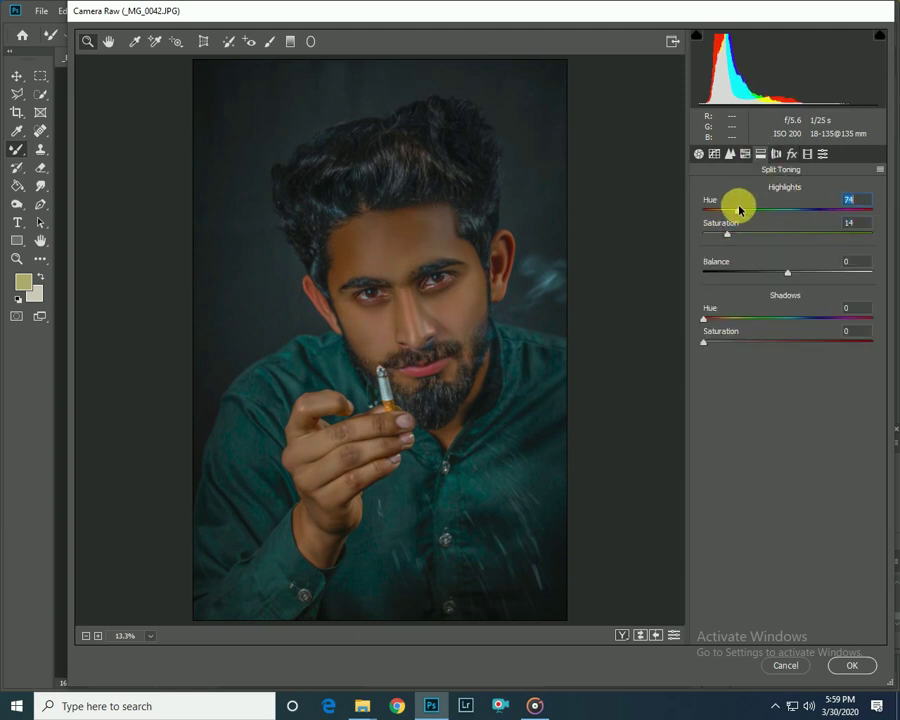
left_click(714, 155)
left_click(767, 191)
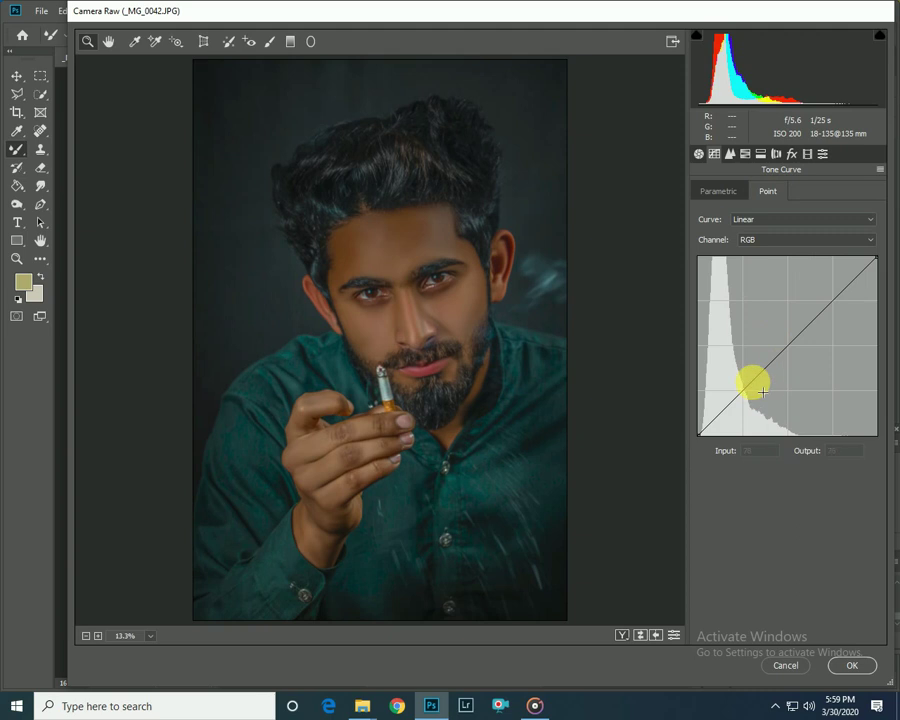
left_click_drag(751, 380, 760, 385)
left_click_drag(700, 435, 703, 431)
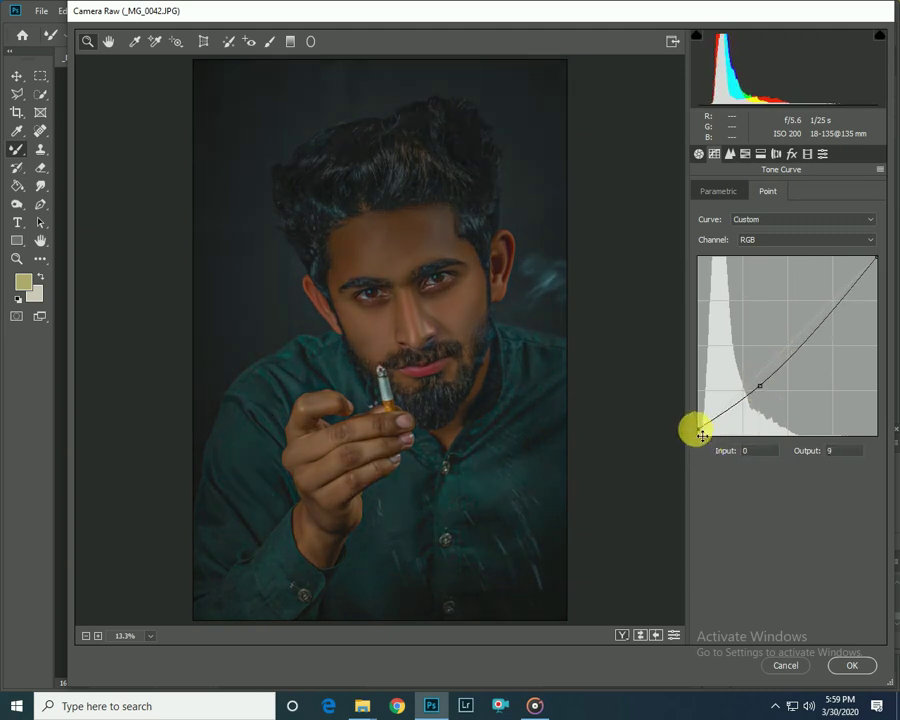
left_click_drag(760, 385, 767, 388)
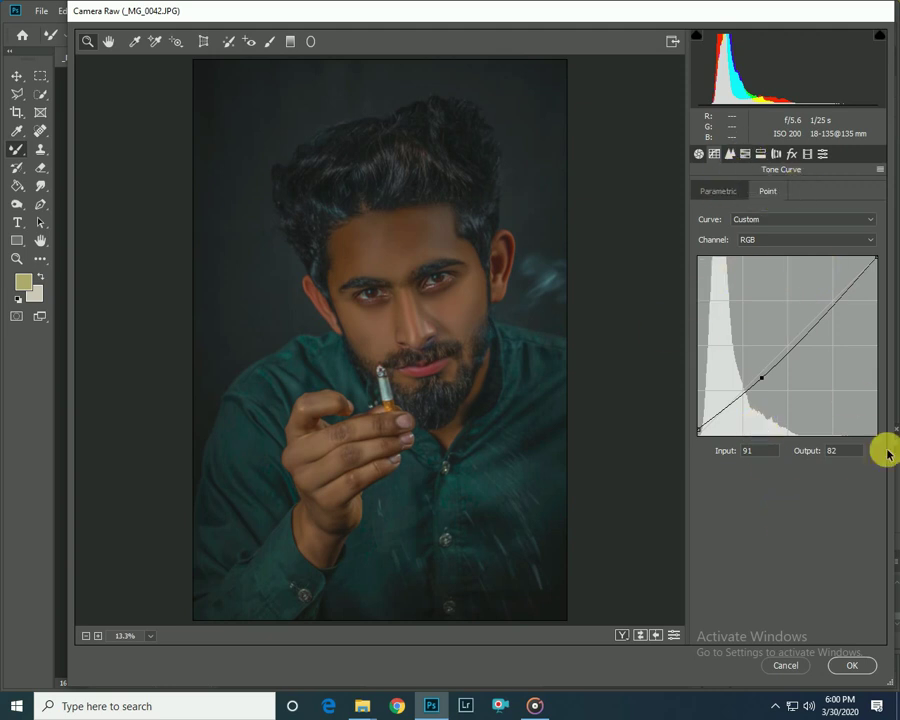
Step: Apply the Camera Raw grade and compare before and after at full view
left_click(846, 664)
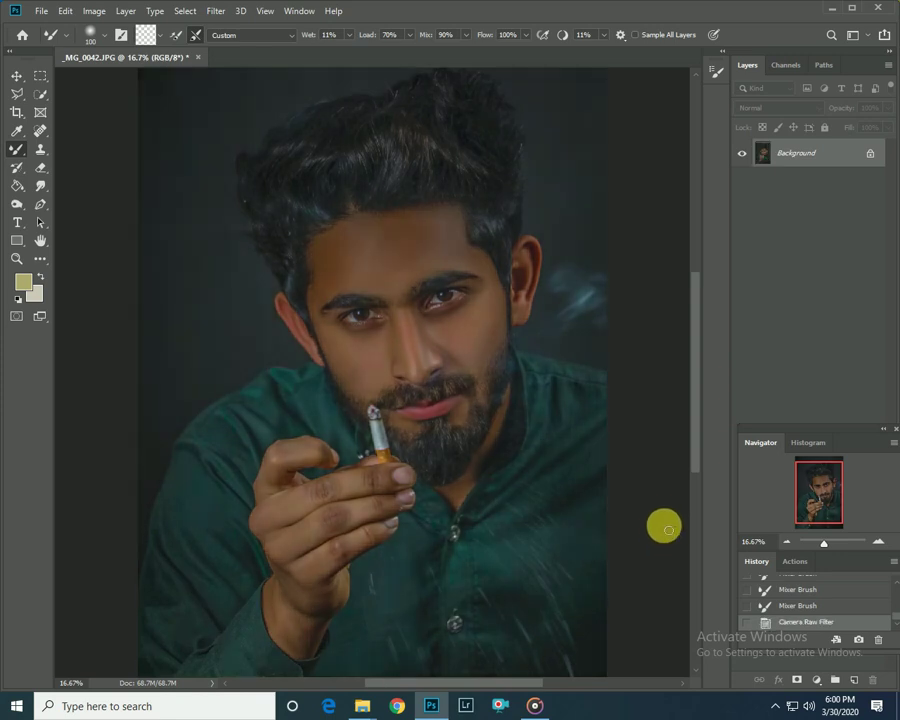
key("ctrl+minus")
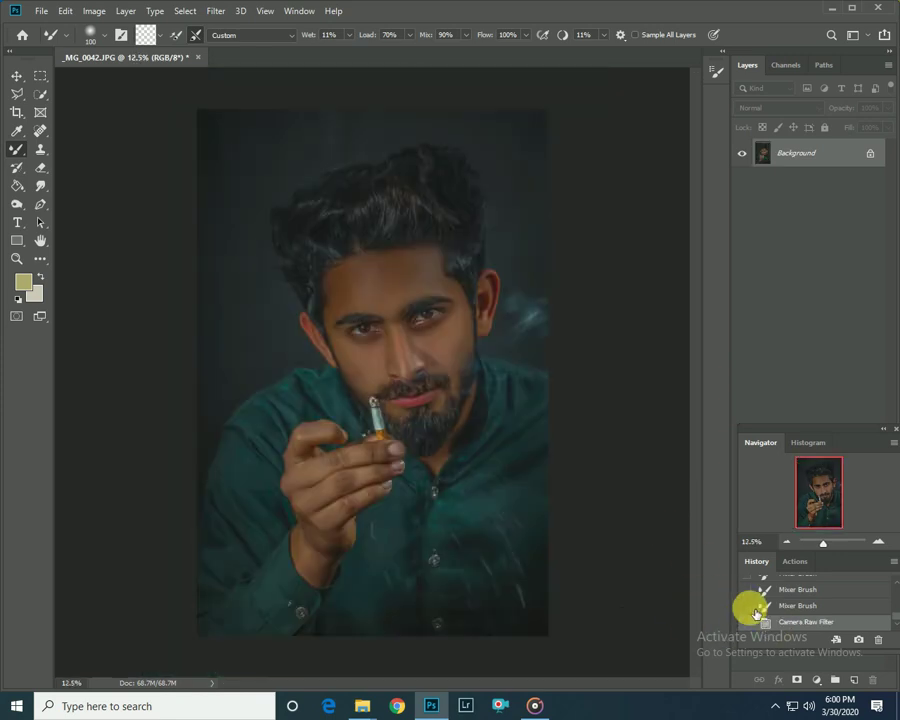
left_click(783, 606)
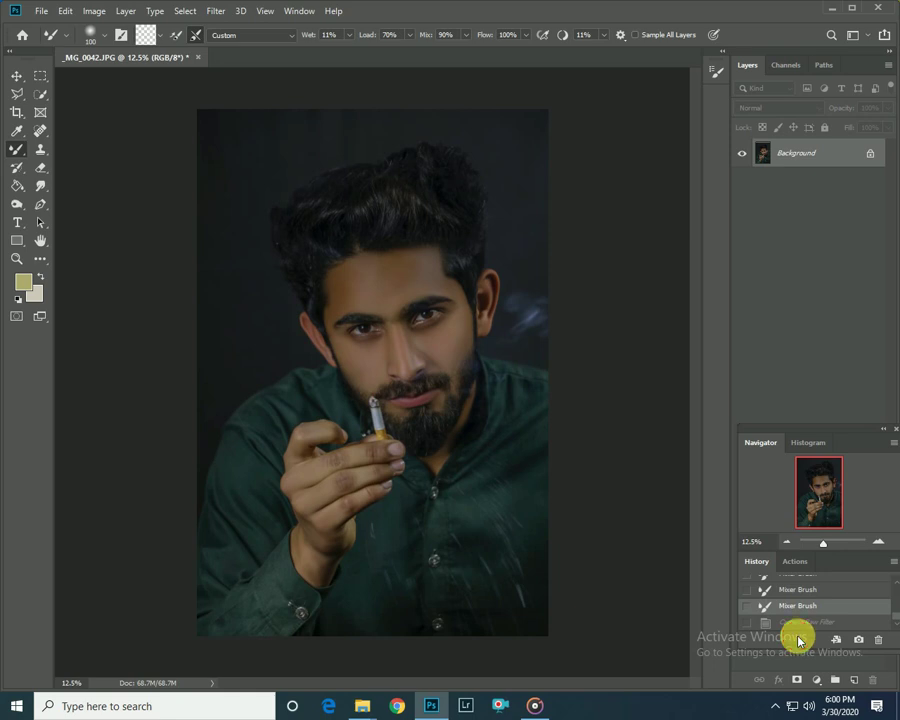
left_click(797, 622)
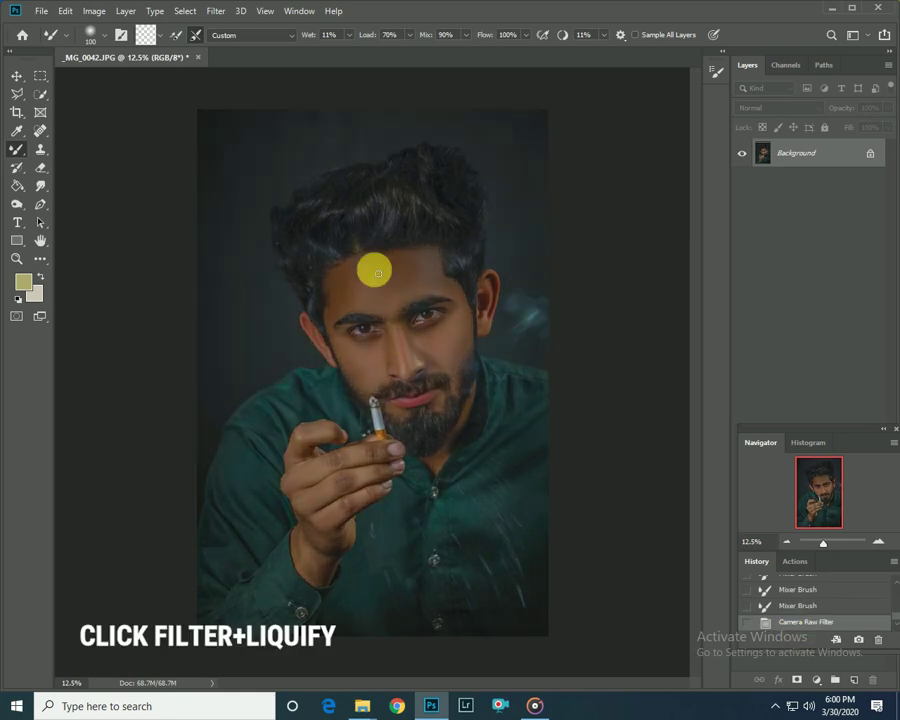
left_click(213, 11)
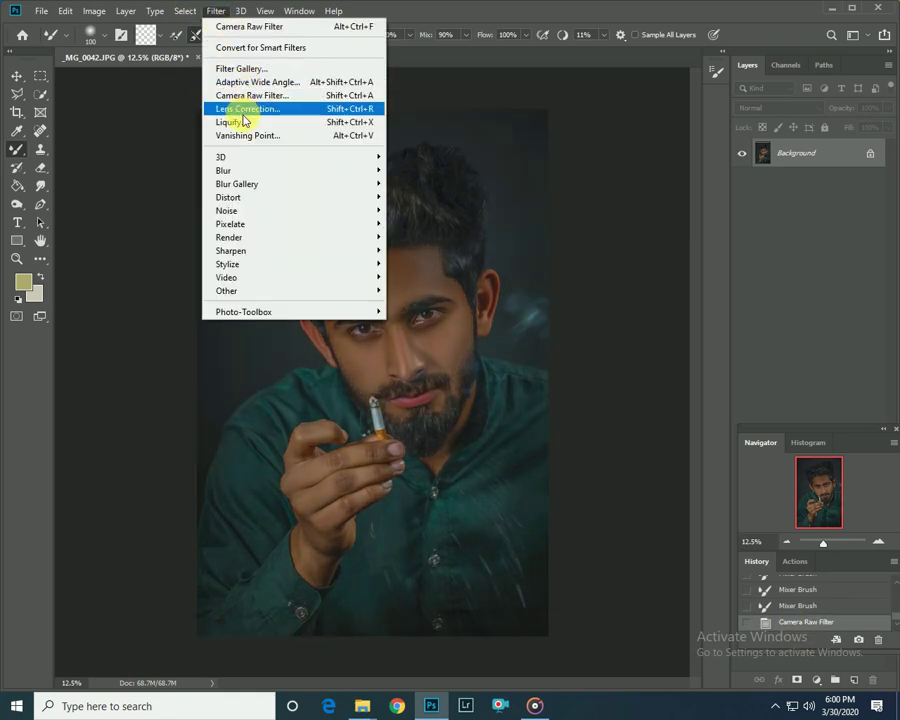
Step: In Liquify, enlarge the warp brush to 1900 and push the top of the hair into shape
left_click(240, 122)
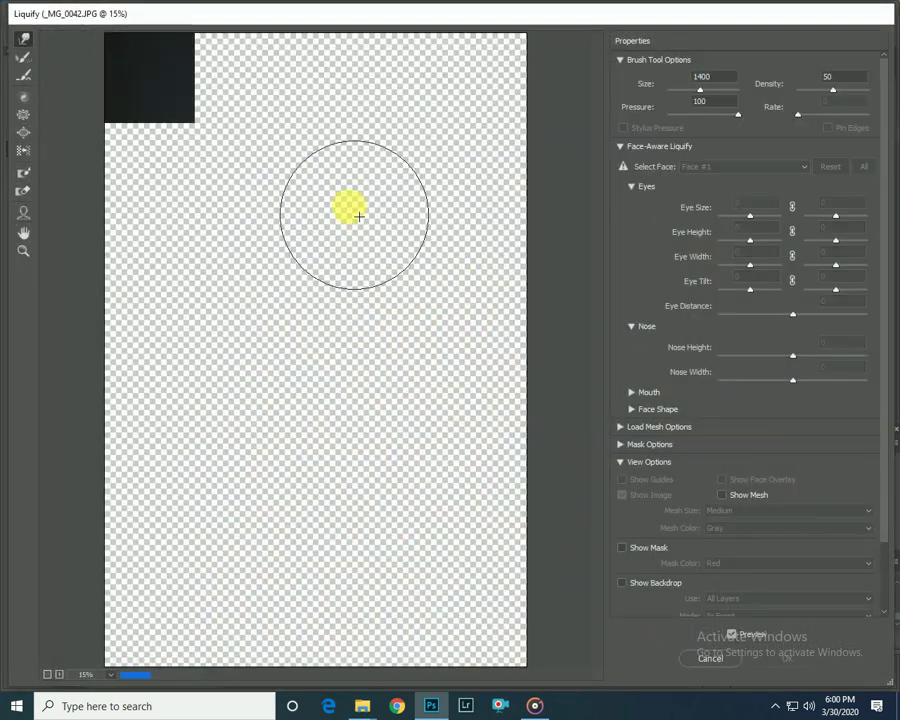
key("bracketright")
key("bracketright")
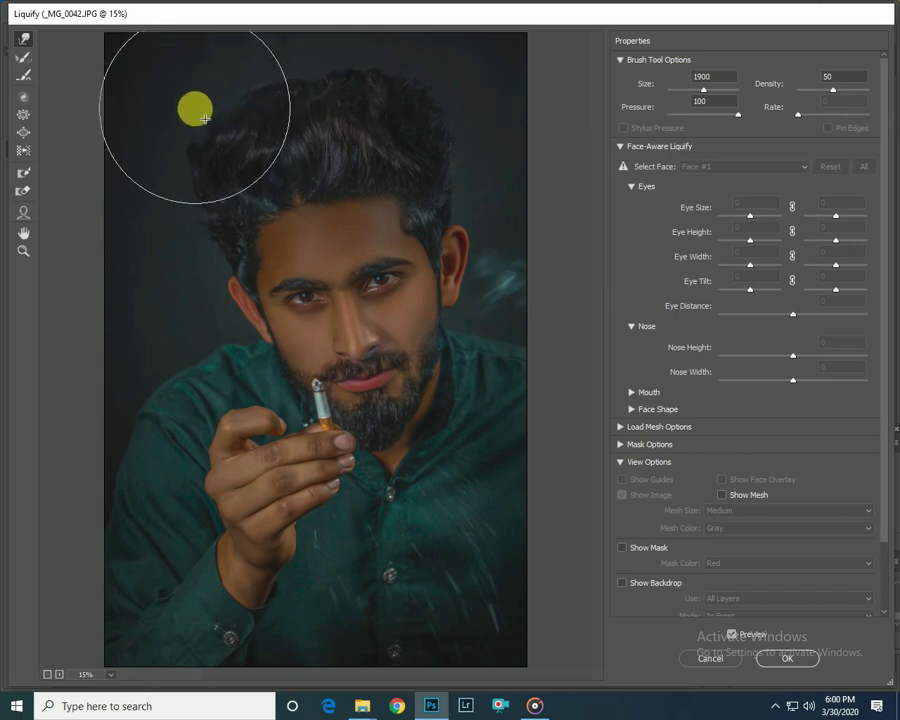
mouse_move(283, 105)
left_mouse_down()
mouse_move(220, 97)
mouse_move(496, 109)
left_mouse_up()
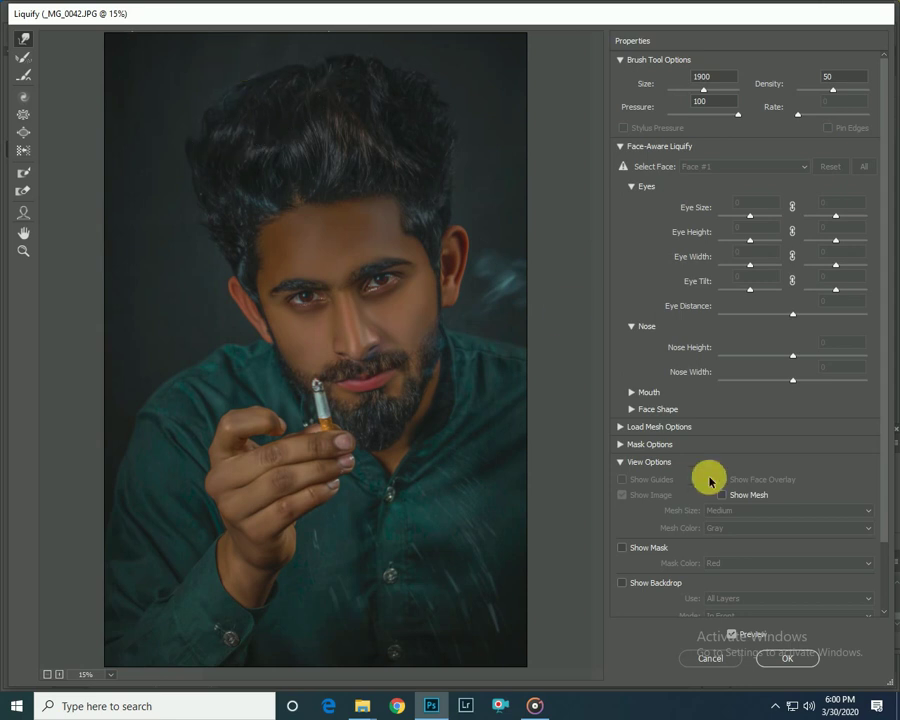
left_click(792, 659)
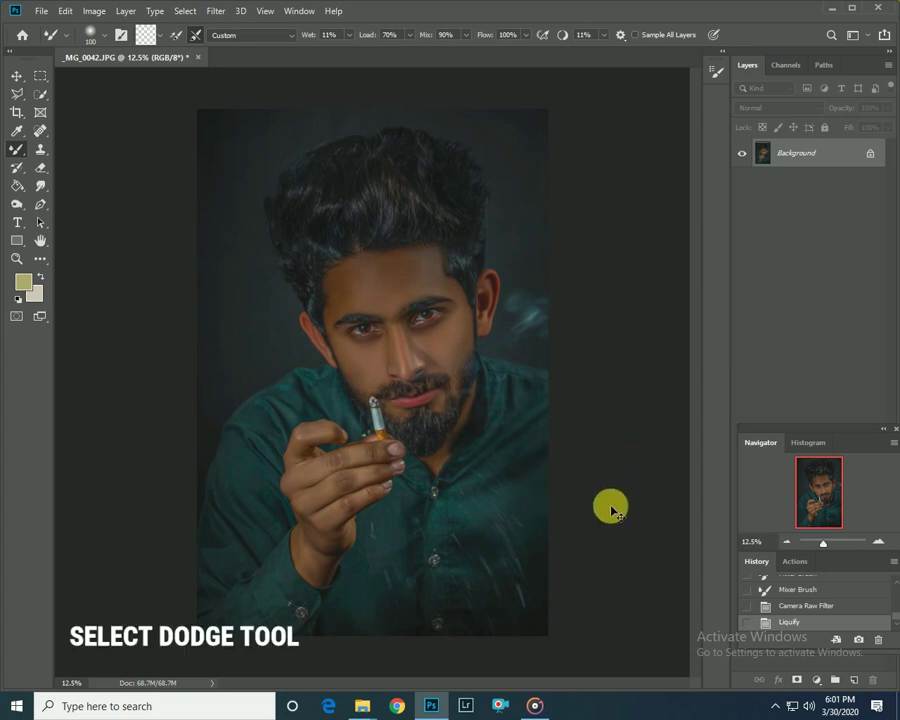
Step: Duplicate the image to Layer 1 and set up the Dodge Tool at Midtones, 15% exposure
key("ctrl+j")
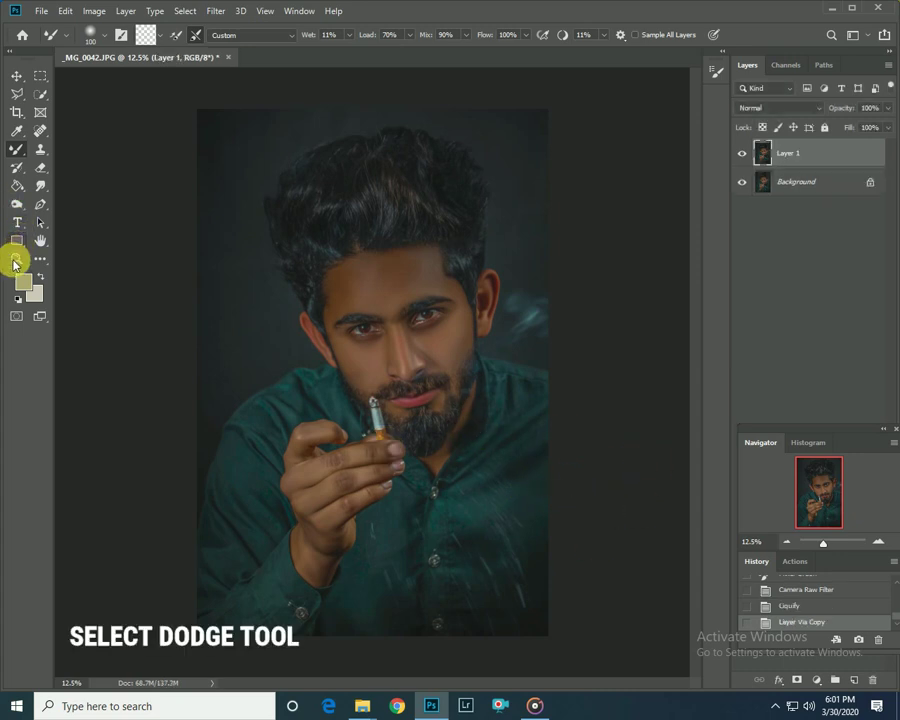
left_click(16, 204)
left_click(62, 199)
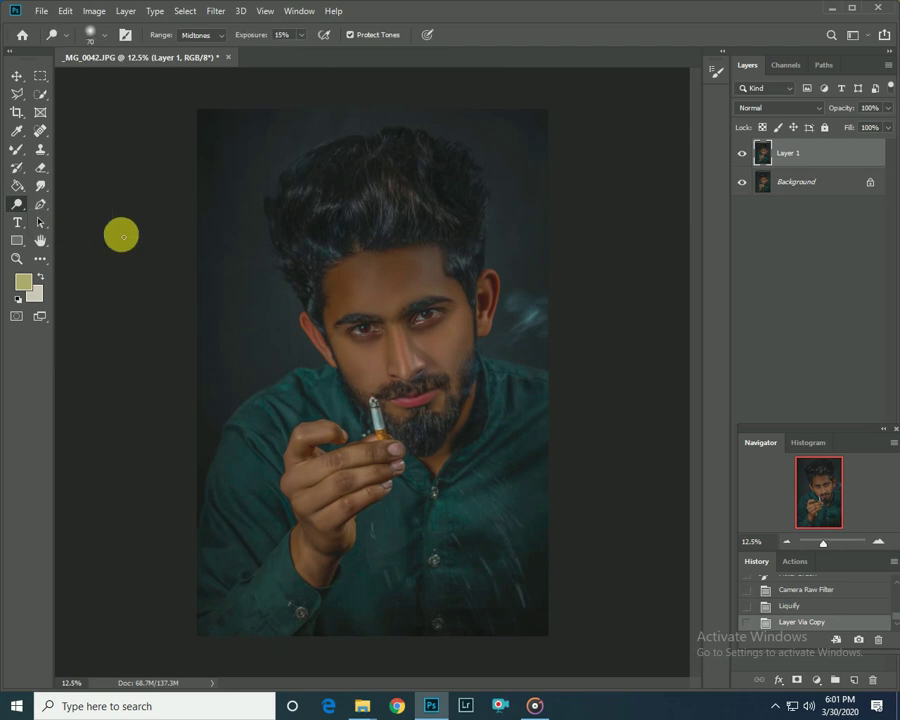
scroll(518, 448, "up", 1)
scroll(524, 450, "up", 1)
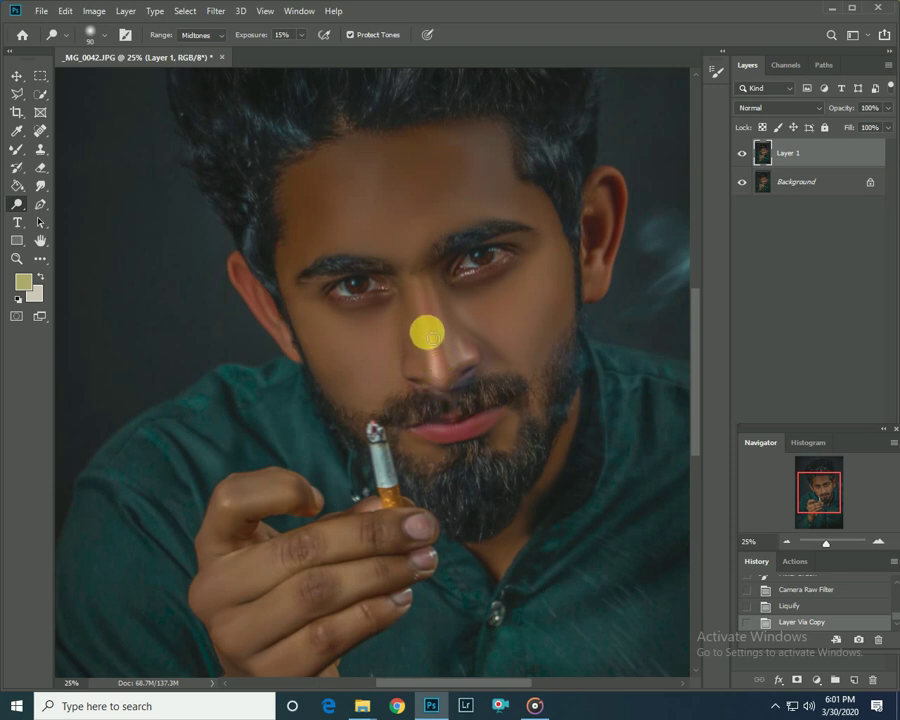
Step: Dodge the nose bridge, lips, face, shirt and hand brighter, redoing one stroke
left_click_drag(426, 314, 502, 418)
key("bracketright")
key("bracketright")
key("bracketright")
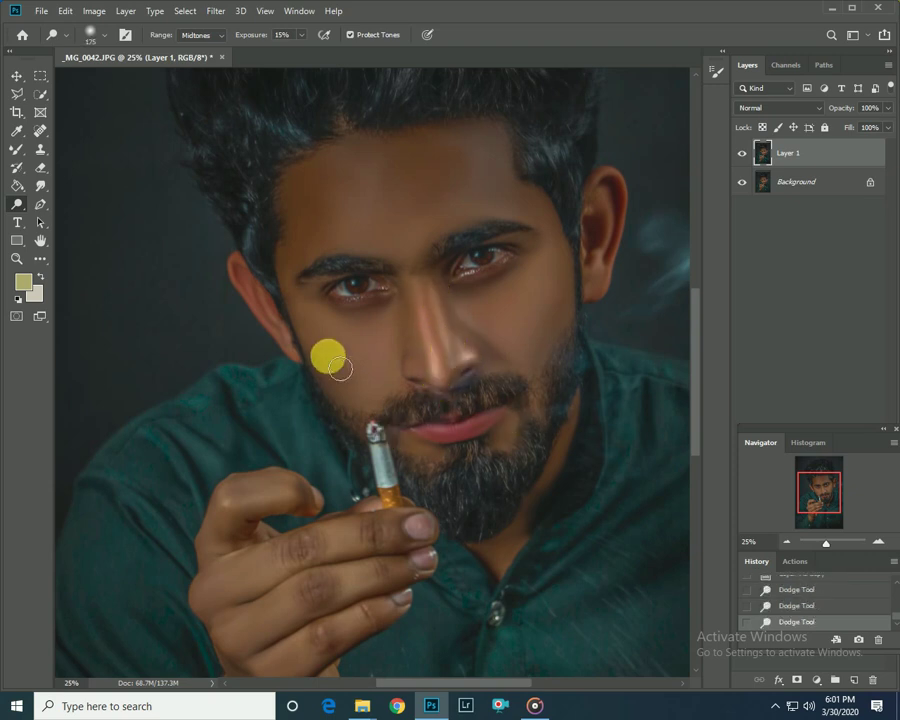
left_click_drag(580, 282, 545, 322)
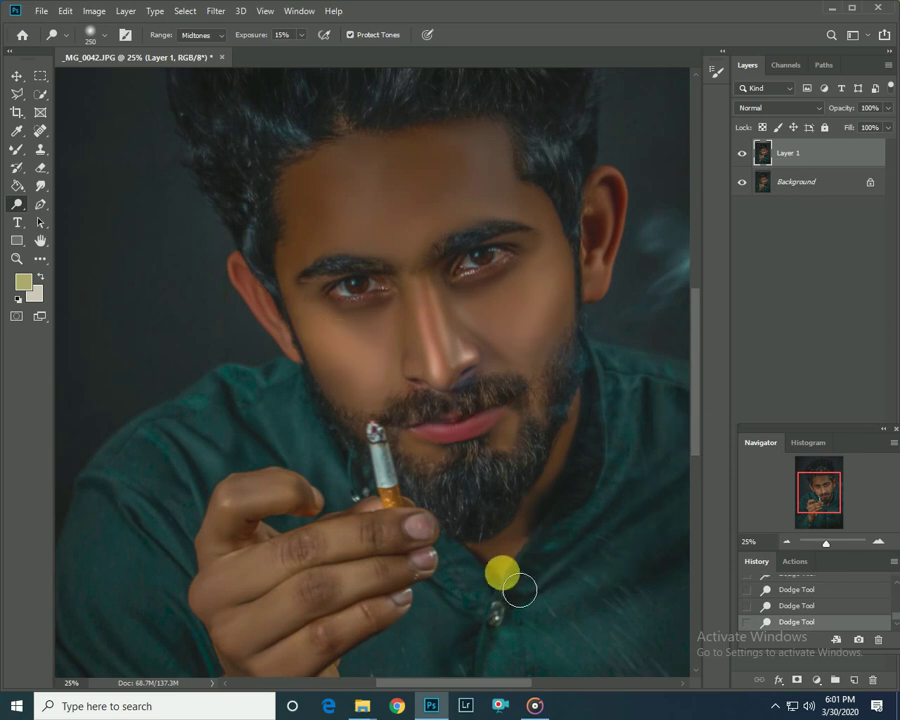
left_click(797, 605)
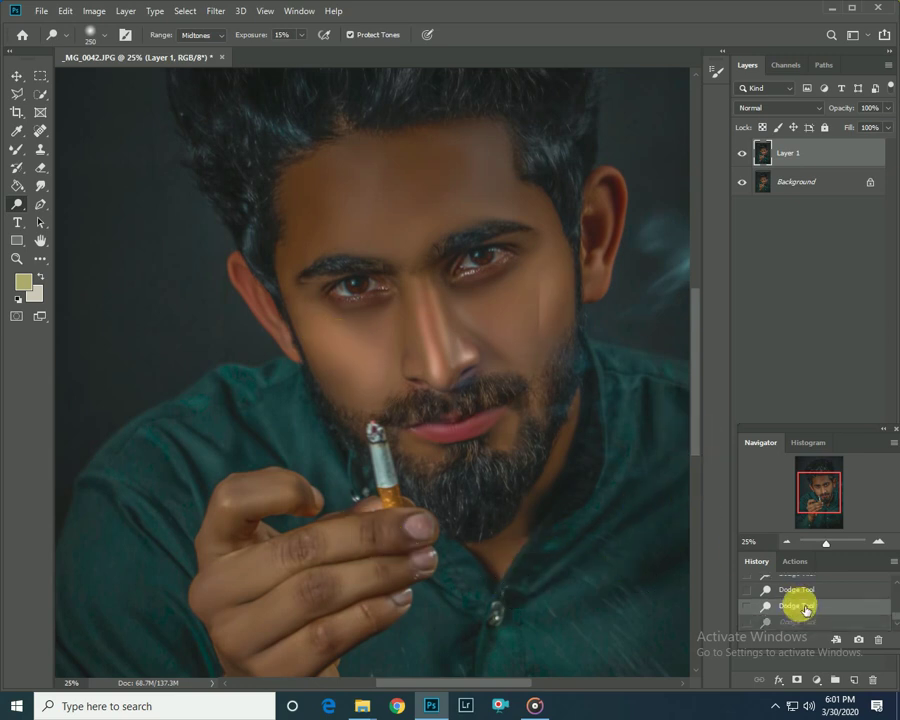
left_click_drag(362, 378, 648, 580)
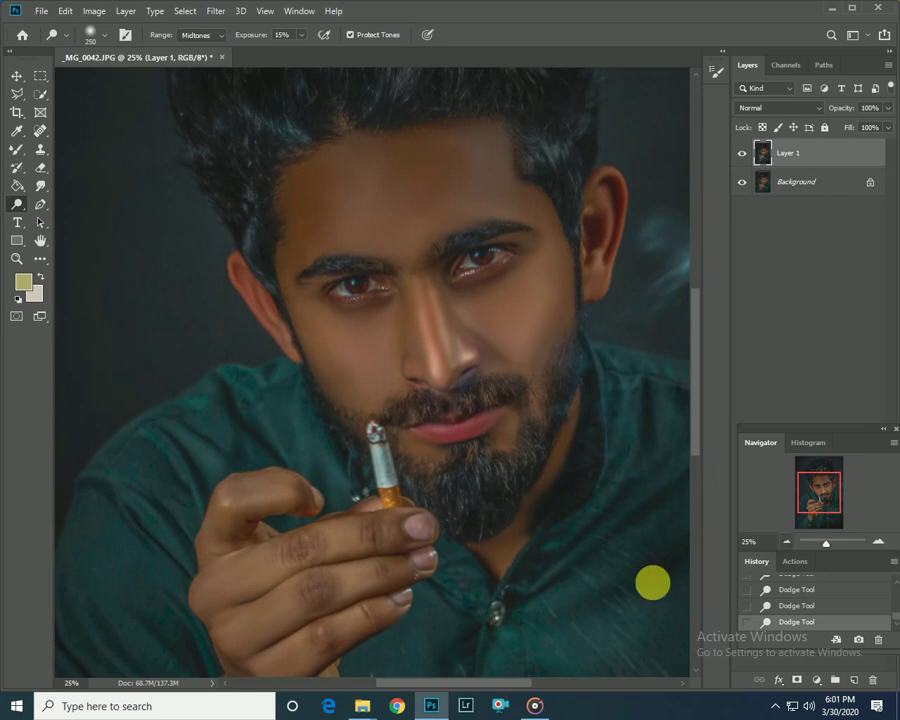
scroll(413, 478, "down", 3)
key("bracketleft")
key("bracketleft")
key("bracketleft")
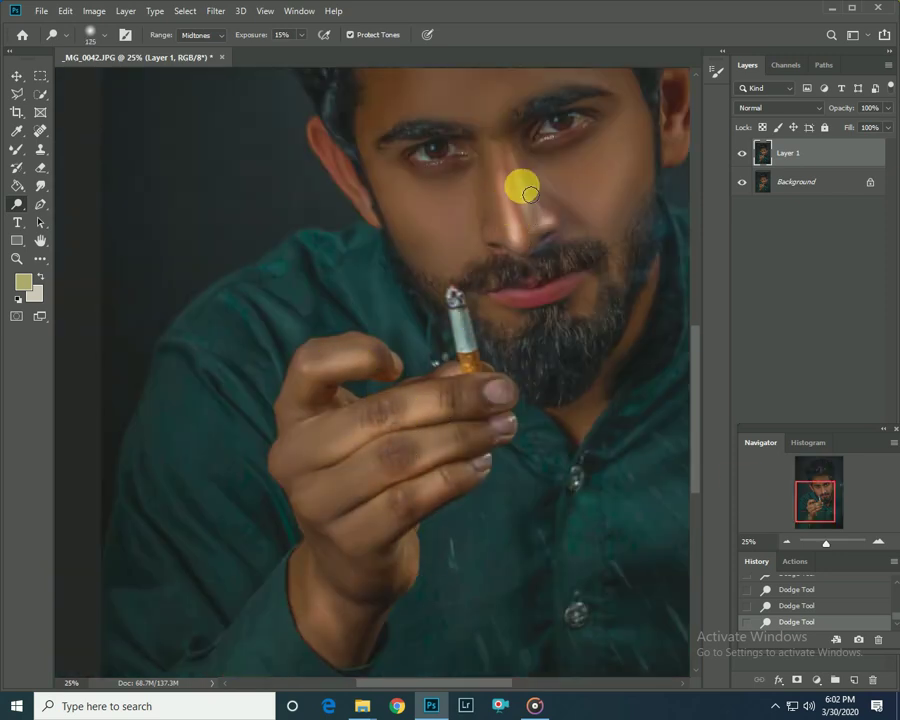
key("ctrl+minus")
key("ctrl+minus")
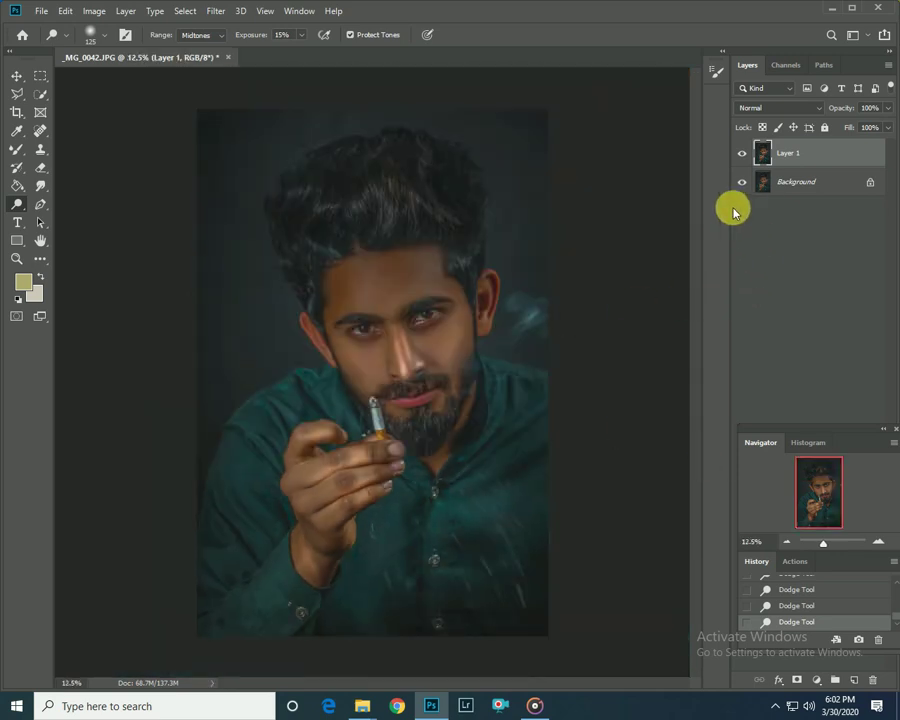
Step: Soften the dodged nose and cheek highlights on Layer 1 with the Mixer Brush, comparing against Background
left_click(743, 155)
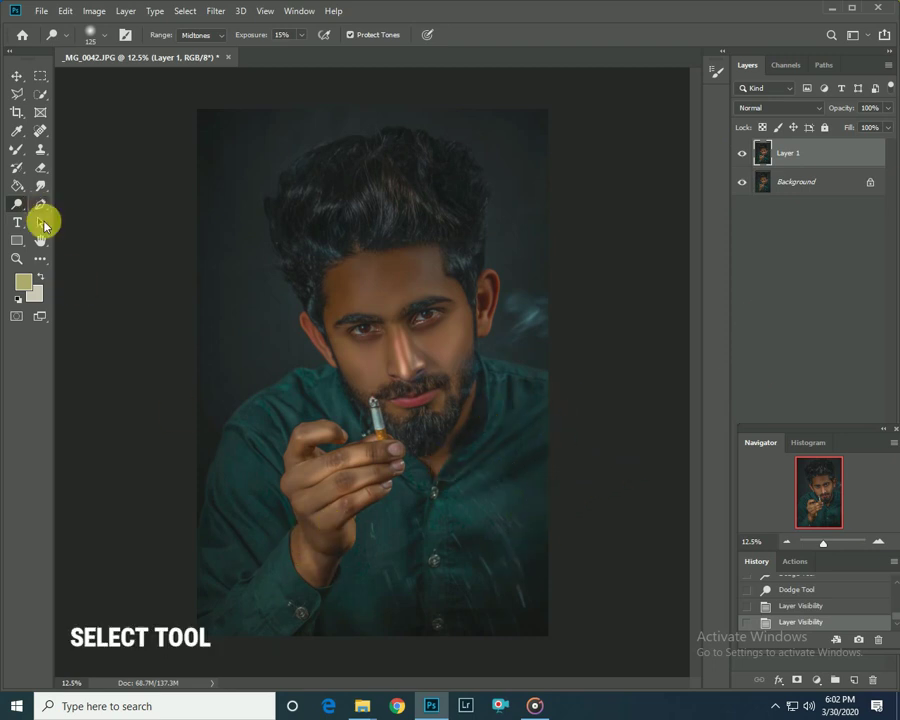
left_click(16, 150)
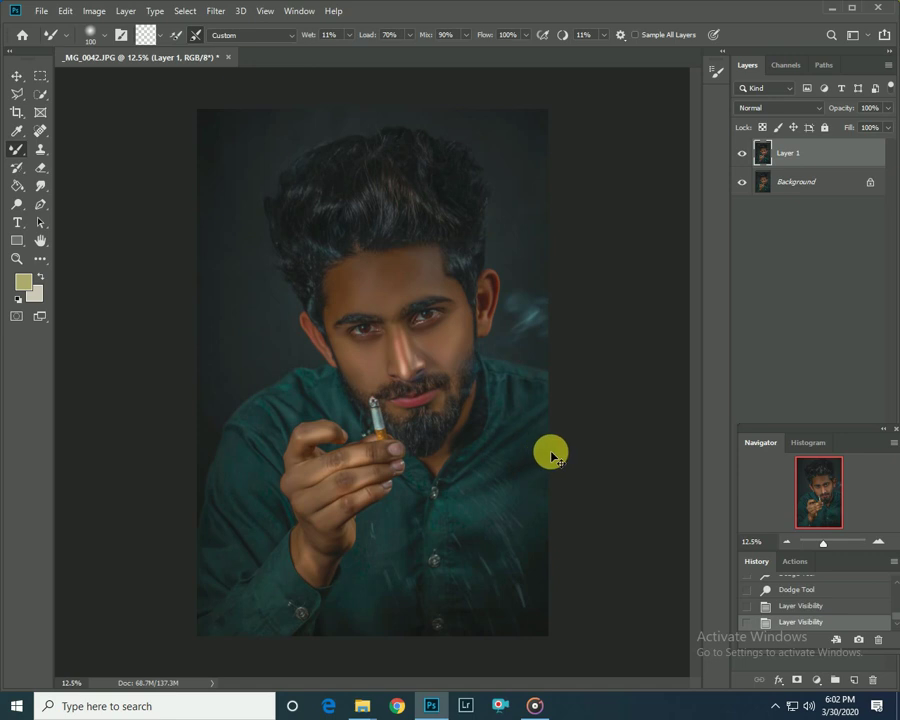
key("ctrl+plus")
key("ctrl+plus")
key("ctrl+plus")
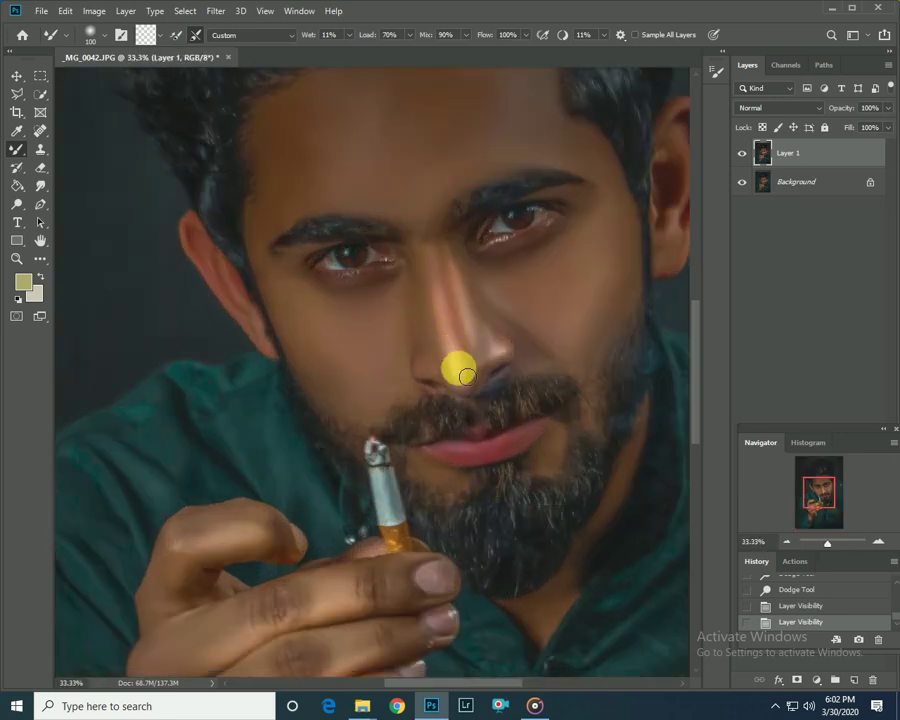
key("ctrl+plus")
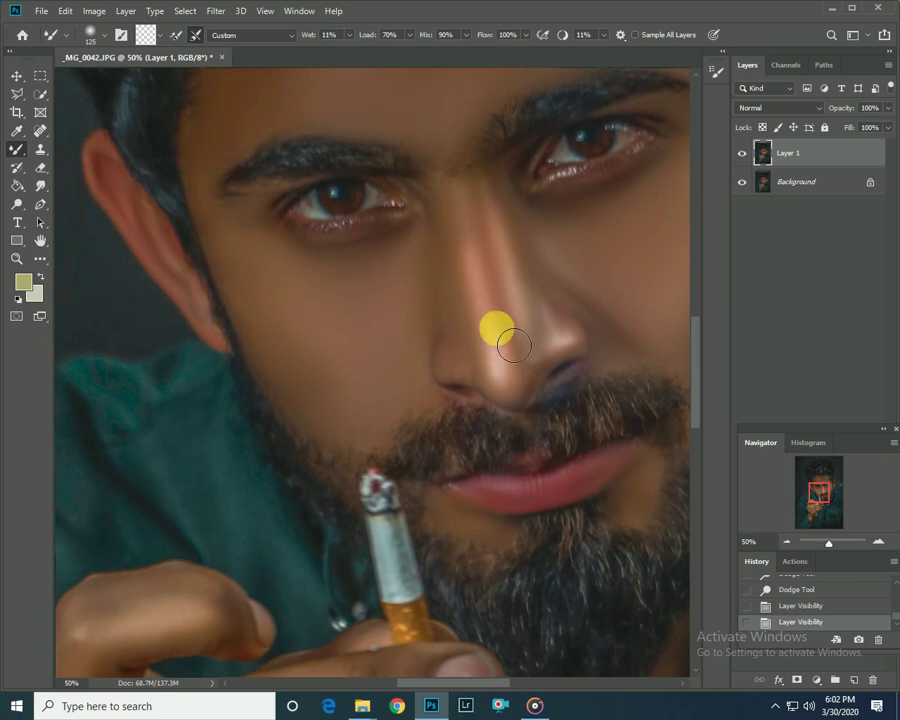
mouse_move(489, 283)
left_mouse_down()
mouse_move(486, 226)
mouse_move(470, 236)
mouse_move(506, 364)
mouse_move(528, 298)
mouse_move(566, 345)
mouse_move(569, 336)
left_mouse_up()
key("bracketright")
key("bracketright")
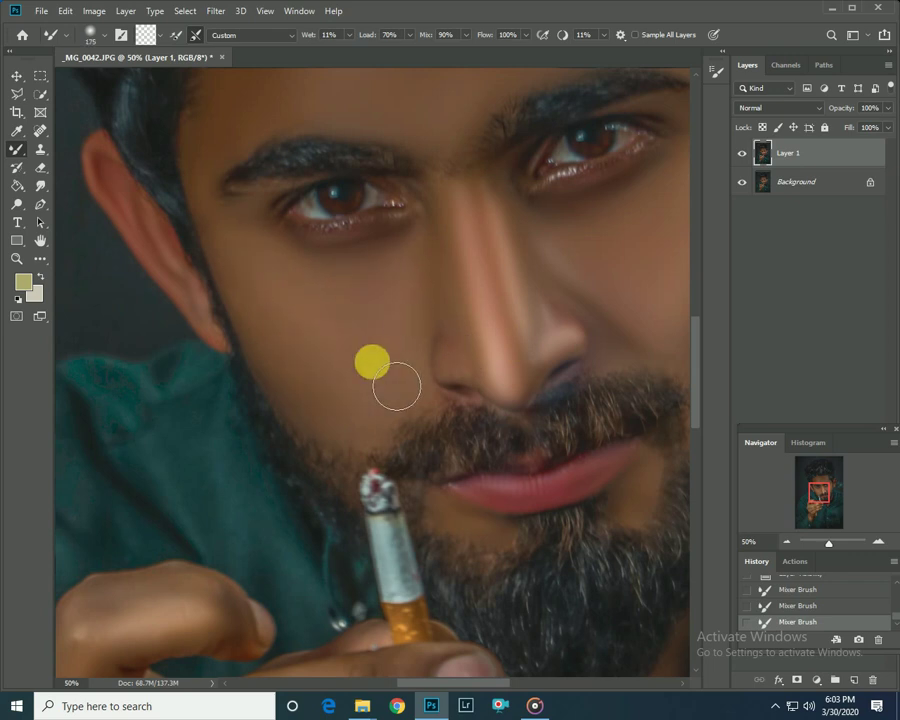
scroll(352, 422, "right", 3)
scroll(352, 422, "up", 1)
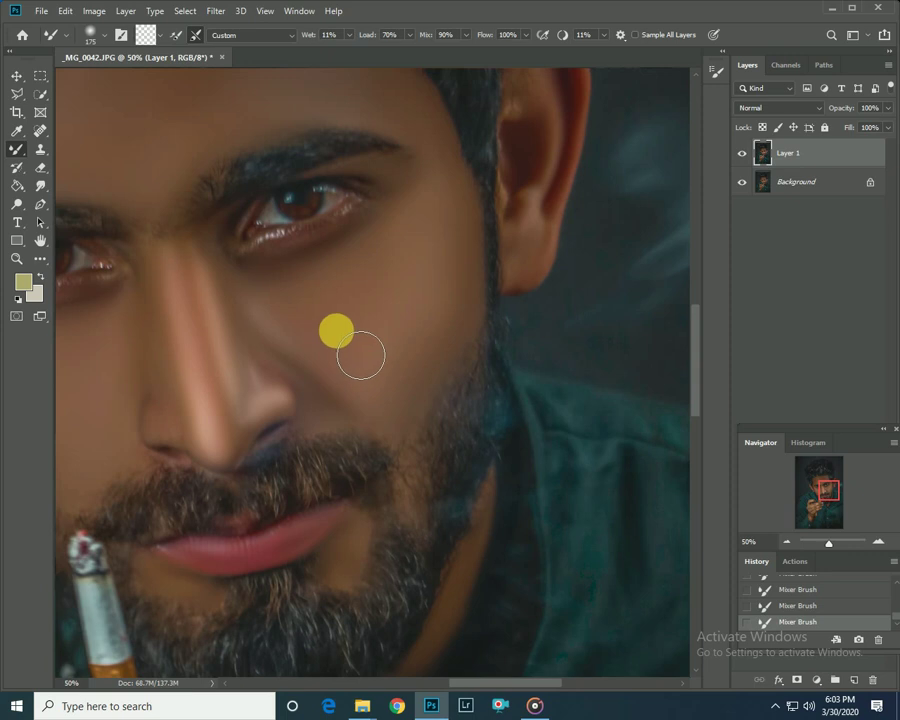
scroll(573, 388, "down", 2)
scroll(598, 375, "down", 1)
scroll(602, 375, "down", 1)
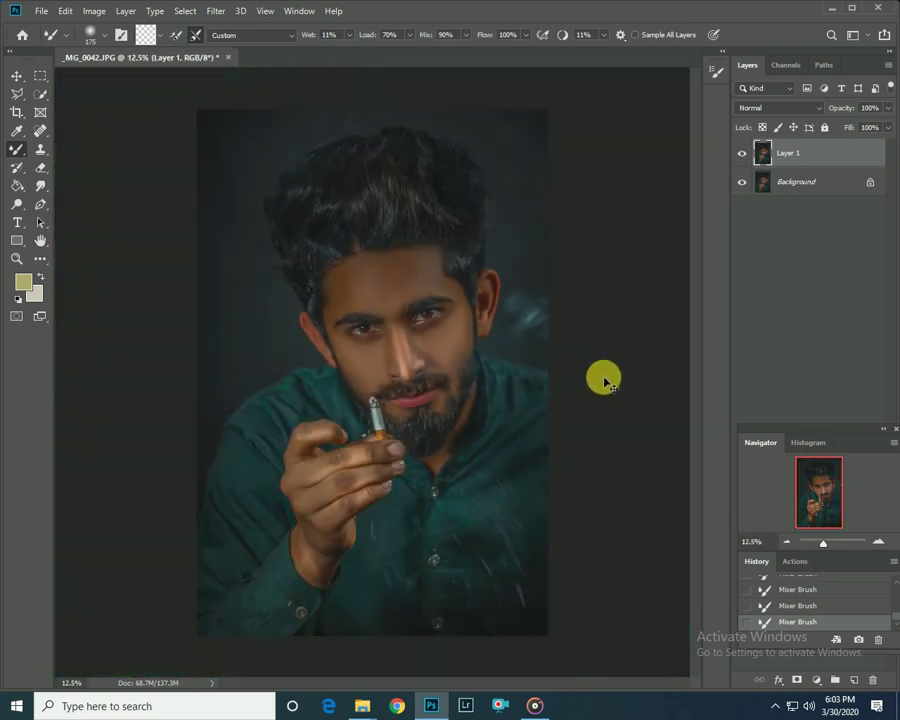
left_click(742, 154)
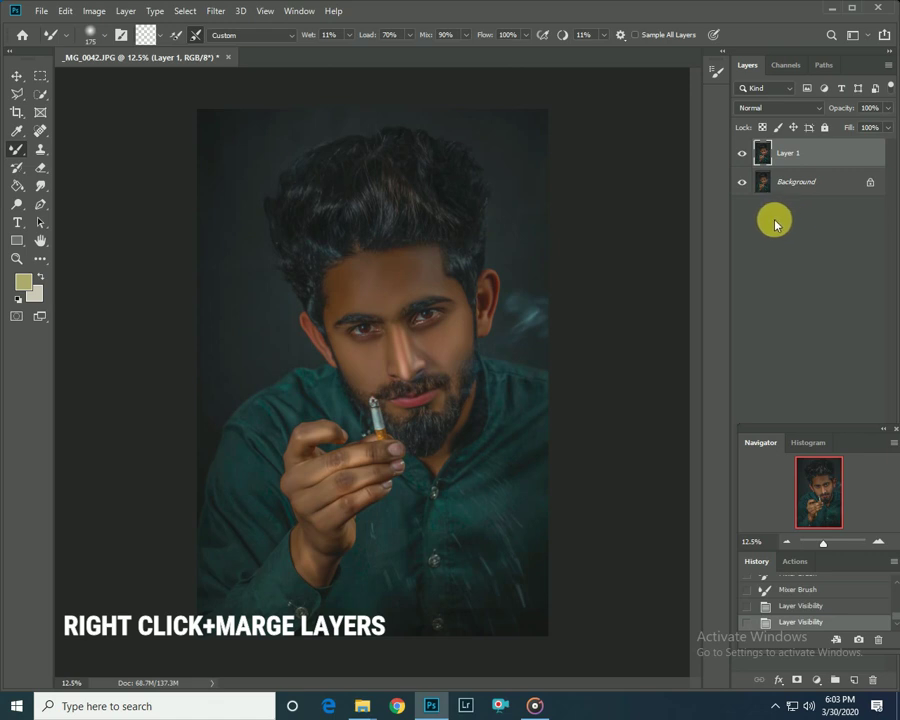
Step: Merge all visible layers and launch the Camera Raw Filter on the result
right_click(806, 152)
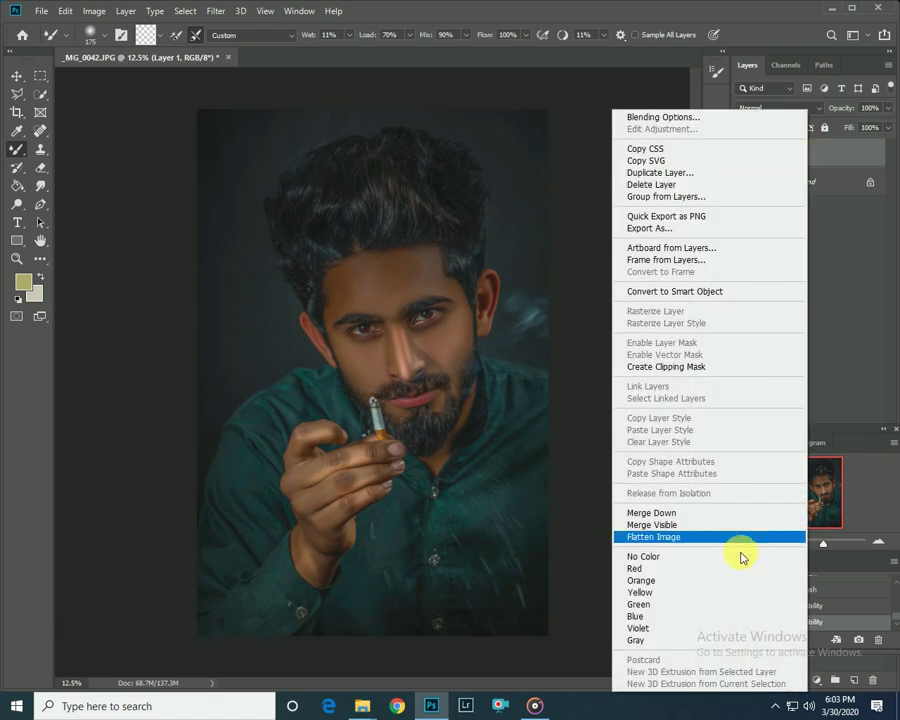
left_click(665, 524)
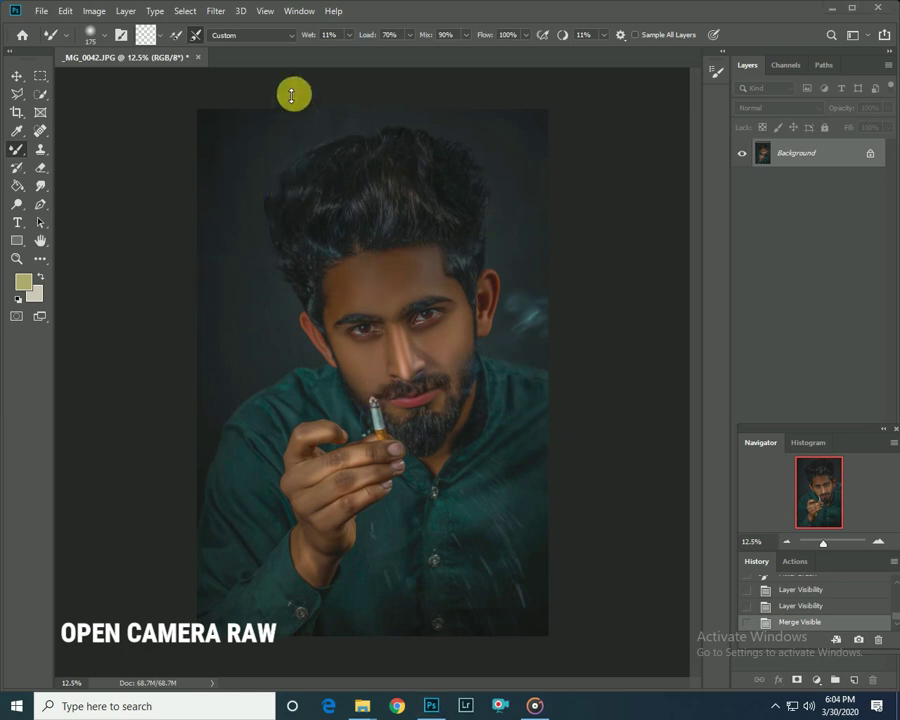
left_click(217, 14)
left_click(244, 93)
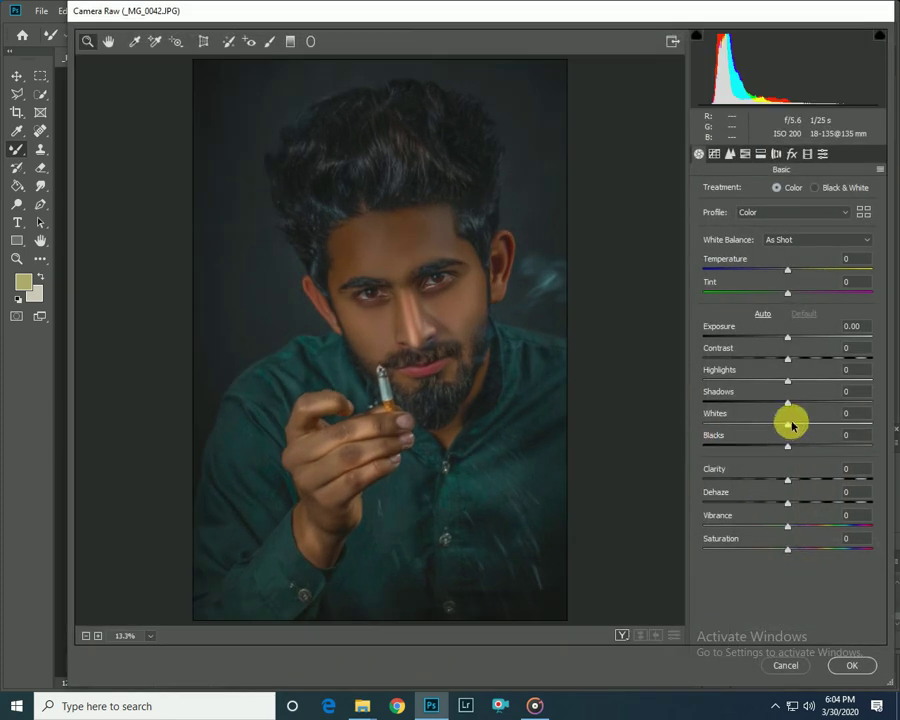
Step: Grade with Shadows +88, Highlights -100, Exposure -0.40, Whites +35, Contrast +10, Dehaze, Vibrance +13, plus a curve point
left_click_drag(787, 402, 862, 398)
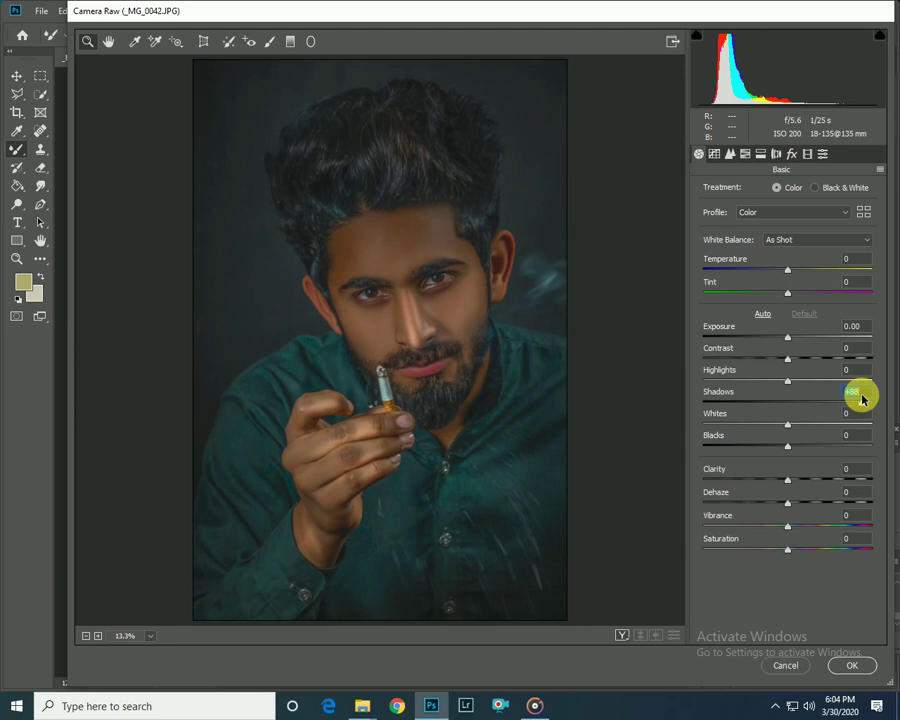
left_click_drag(786, 383, 709, 384)
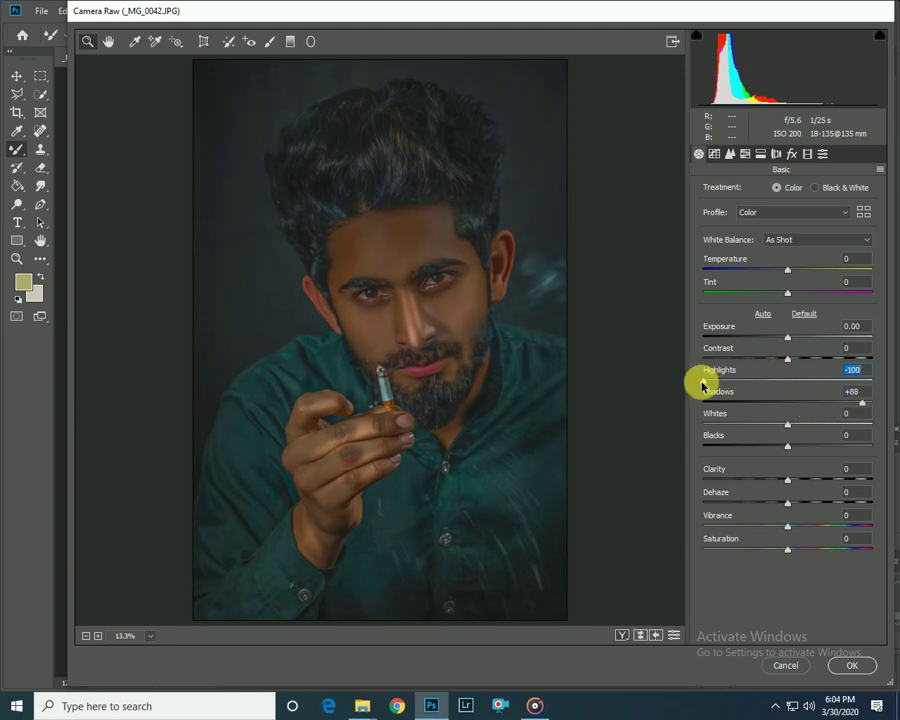
left_click_drag(787, 337, 782, 341)
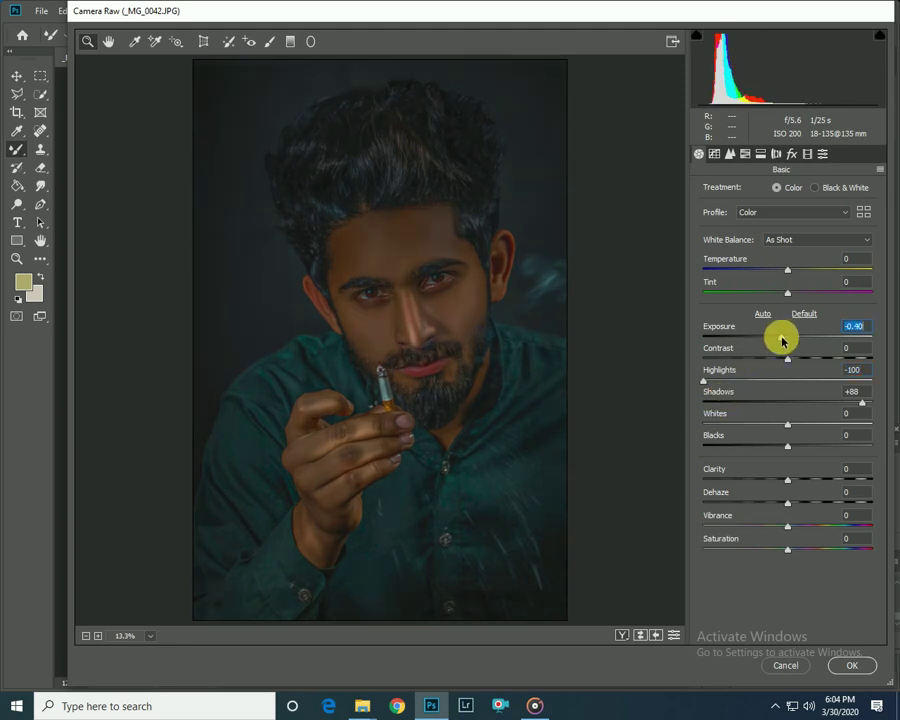
left_click_drag(788, 424, 816, 424)
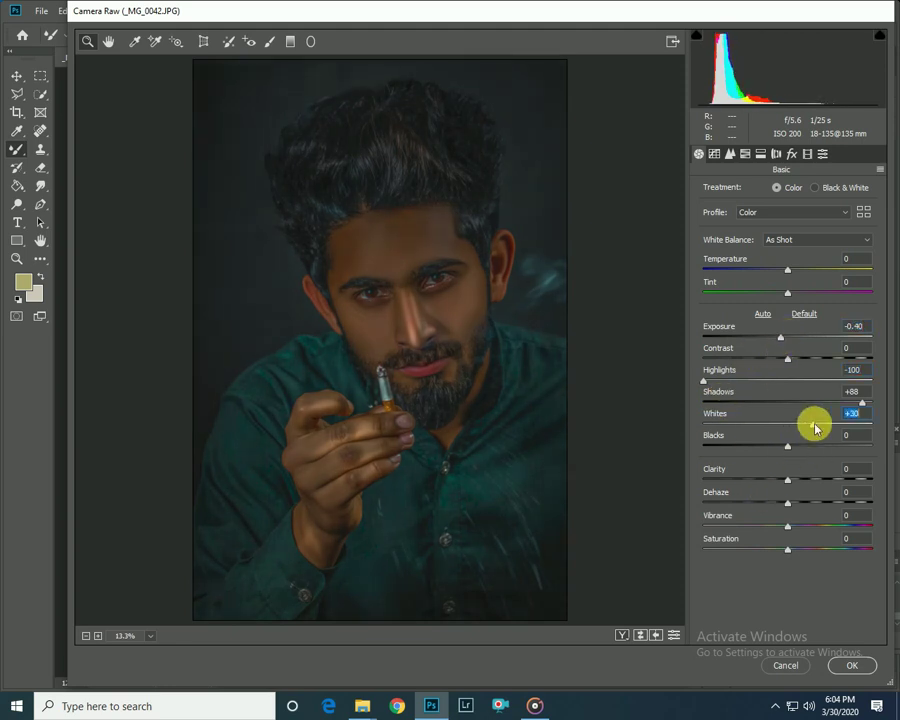
left_click_drag(787, 358, 796, 358)
mouse_move(787, 503)
left_mouse_down()
mouse_move(808, 503)
mouse_move(810, 482)
mouse_move(794, 481)
left_mouse_up()
left_click_drag(787, 526, 800, 527)
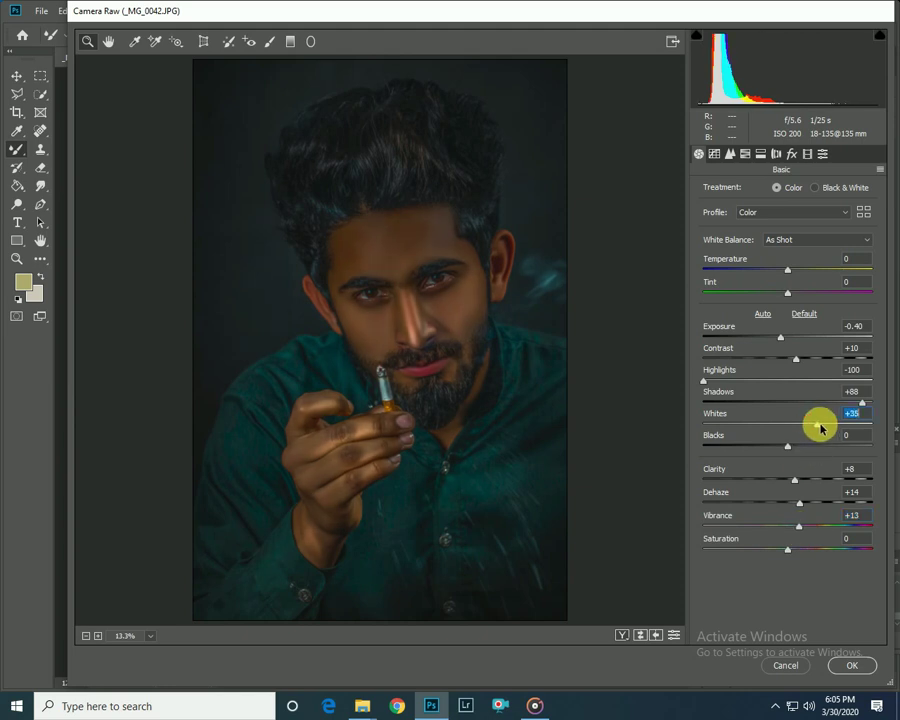
left_click(714, 153)
left_click(753, 398)
Step: Lift the tone curve point slightly, then set Oranges luminance +13, Blues saturation -58, Aquas +69
left_click_drag(756, 398, 758, 393)
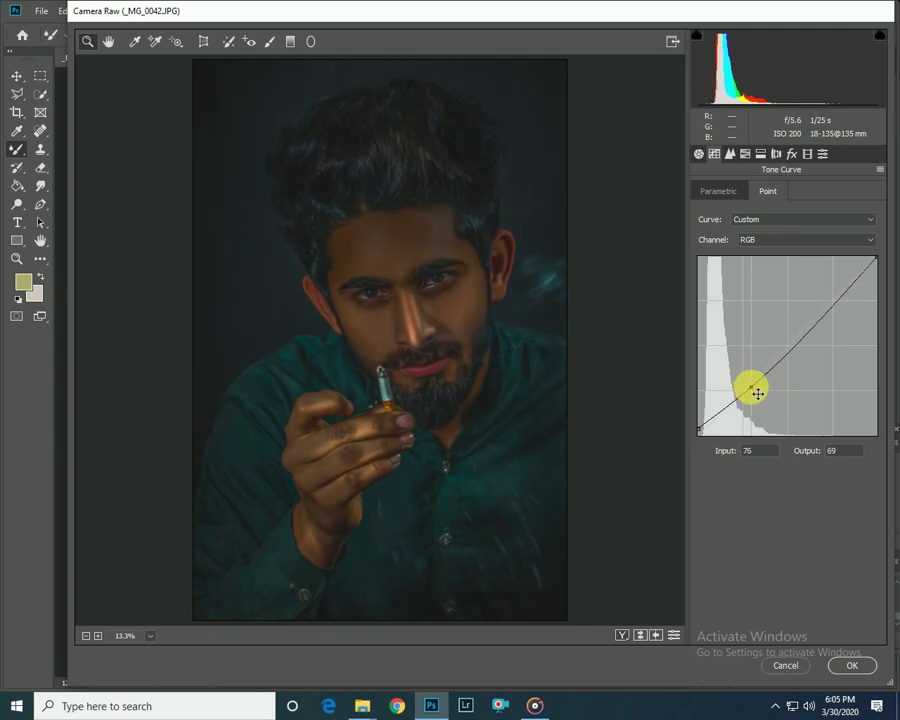
left_click(745, 153)
mouse_move(790, 265)
left_mouse_down()
mouse_move(783, 263)
mouse_move(800, 268)
mouse_move(790, 268)
left_mouse_up()
left_click(756, 191)
left_click_drag(788, 358, 739, 360)
left_click_drag(787, 336, 846, 335)
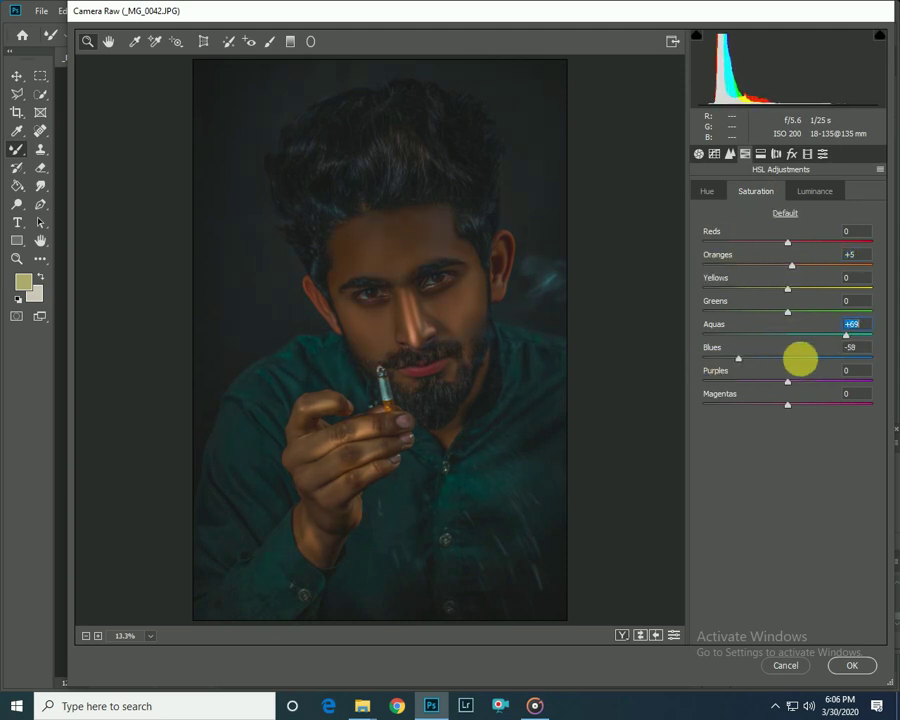
Step: Set calibration Blue primary hue -13, Blue saturation -28 and Green saturation +18
left_click(806, 154)
left_click_drag(767, 449, 764, 447)
left_click_drag(787, 420, 780, 421)
left_click_drag(787, 376, 805, 377)
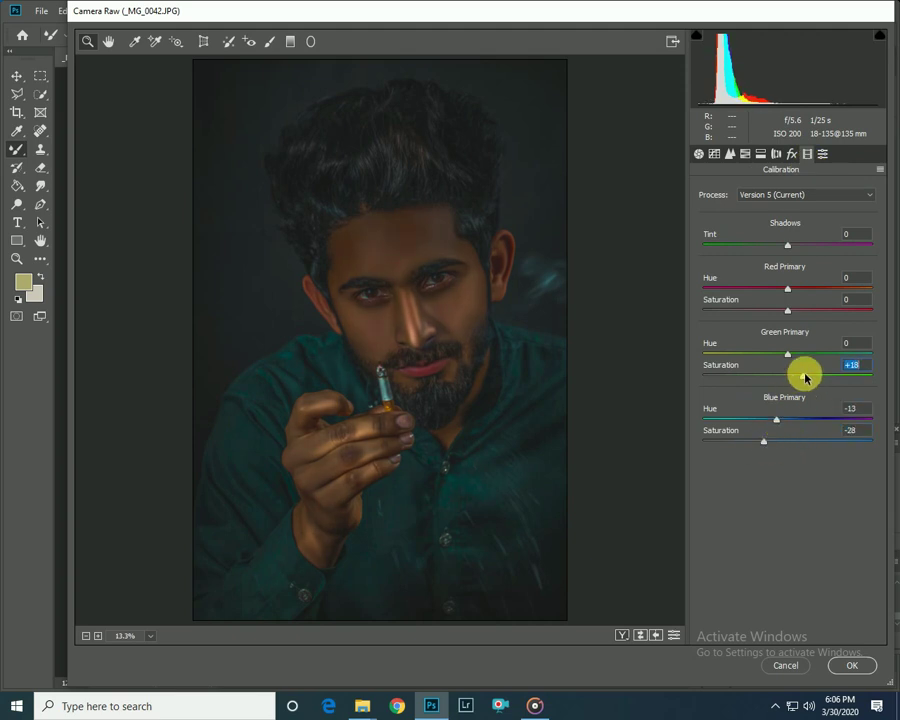
Step: Set Temperature -9 and Tint -14, then apply the Camera Raw grade
left_click(698, 154)
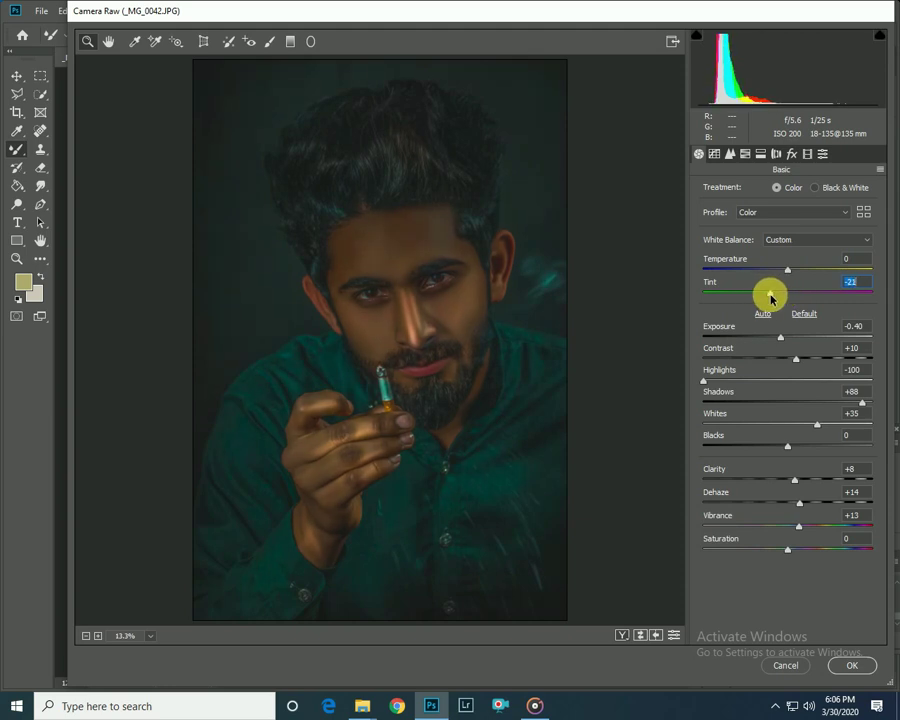
left_click_drag(775, 298, 776, 293)
left_click_drag(787, 270, 780, 271)
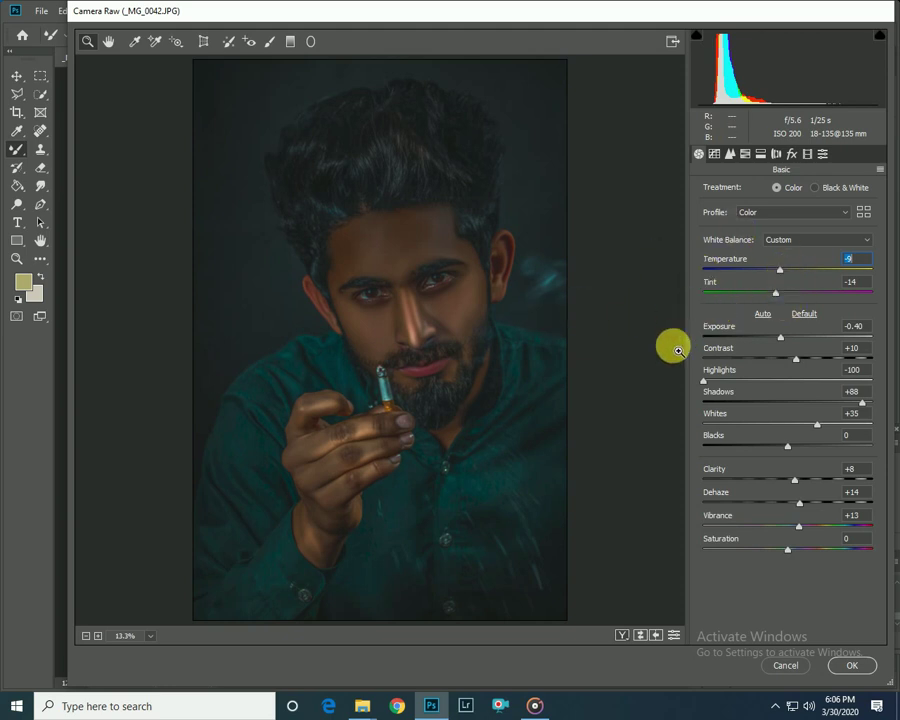
left_click(849, 665)
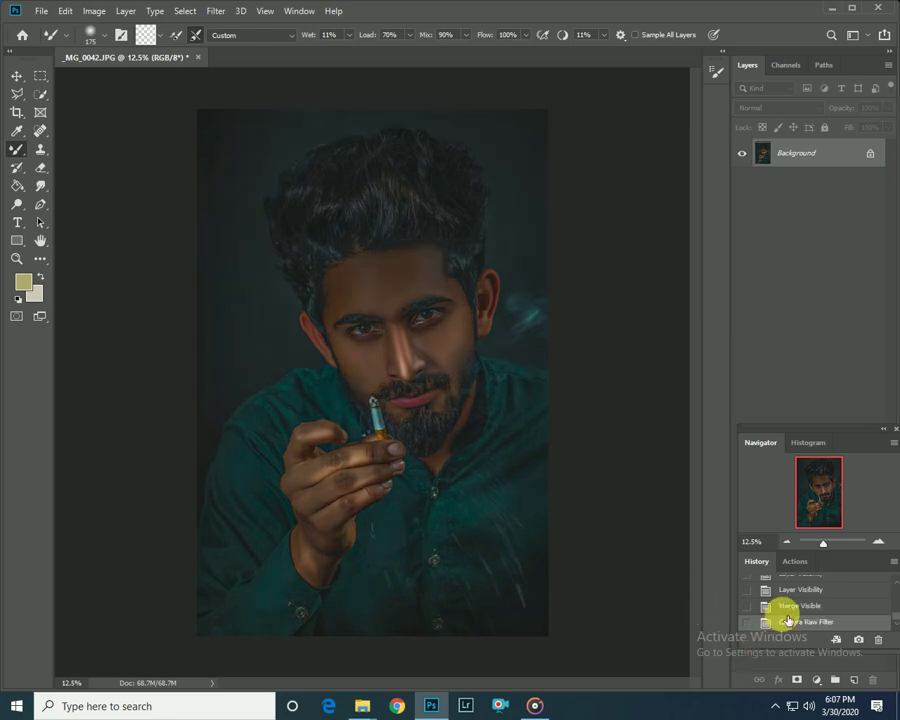
Step: Compare before and after in History, zoom into the eyes, and duplicate the image to Layer 1
left_click(785, 605)
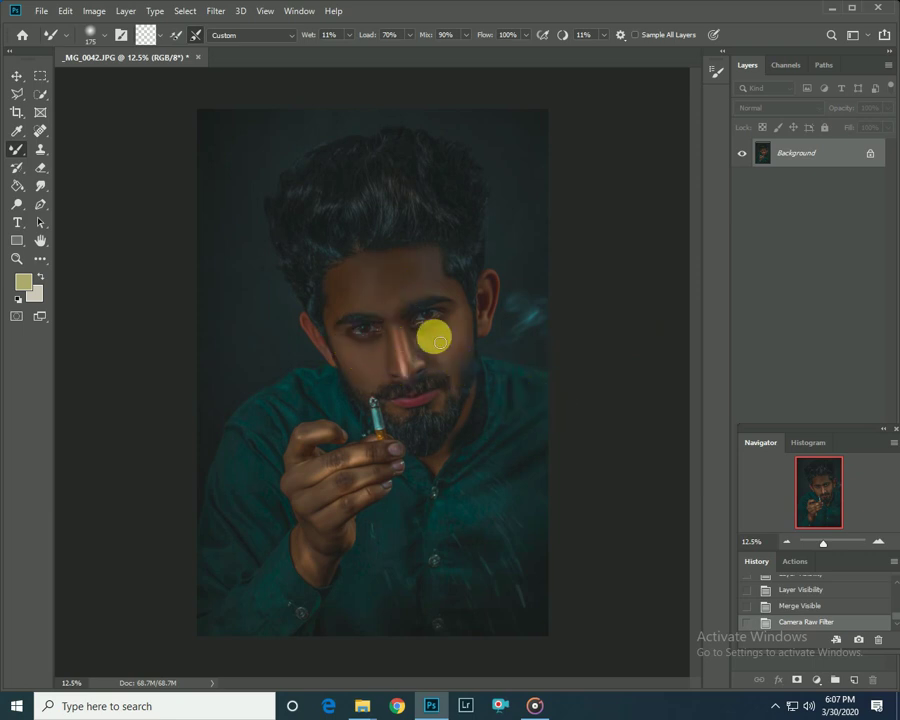
scroll(571, 349, "up", 1)
scroll(570, 344, "up", 2)
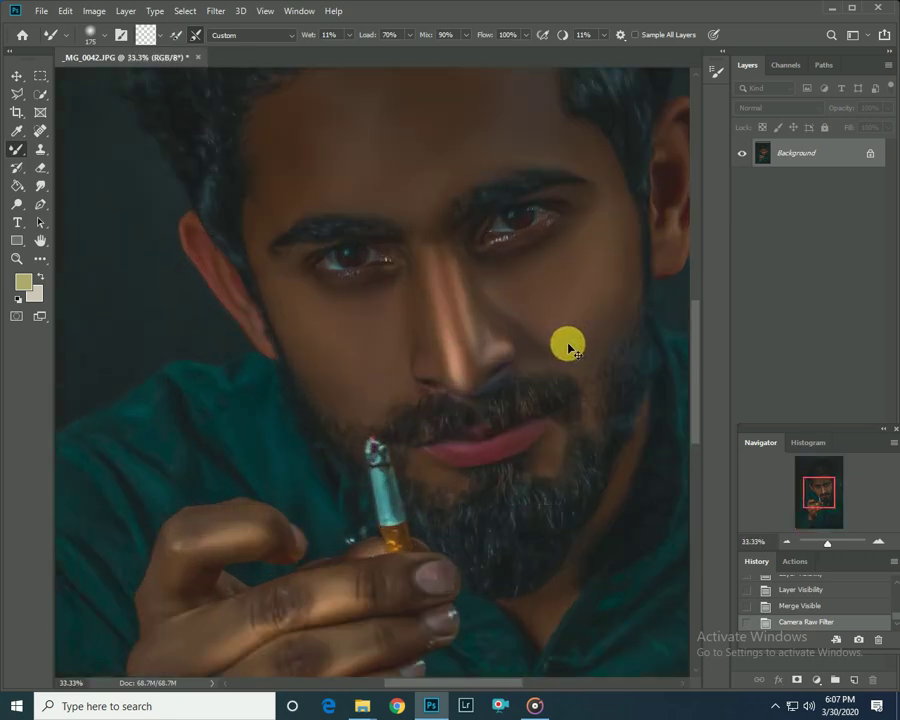
scroll(560, 345, "up", 1)
scroll(506, 341, "up", 1)
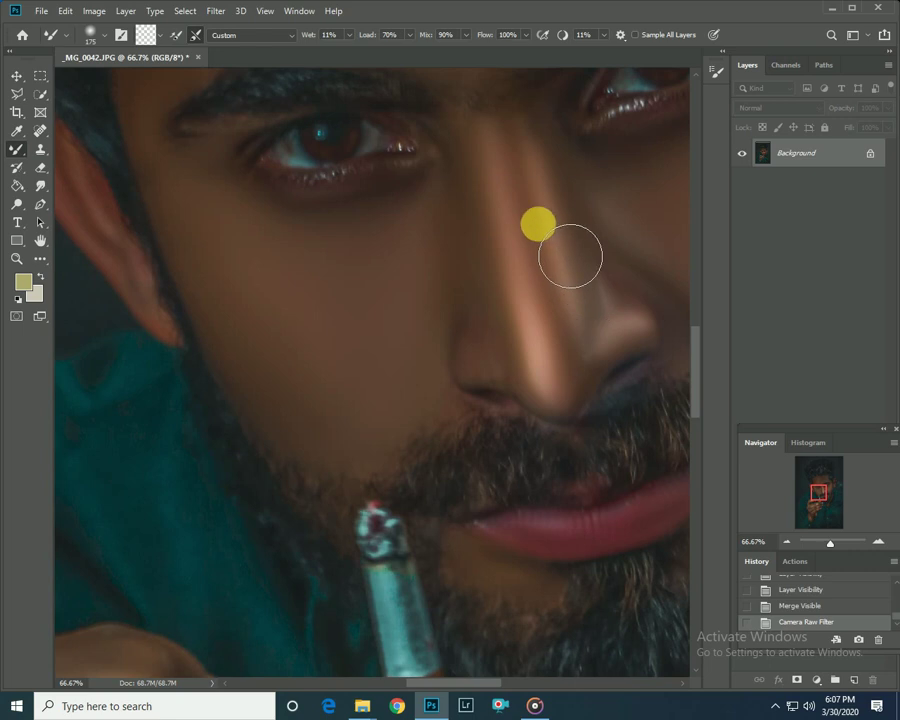
left_click_drag(540, 234, 410, 440)
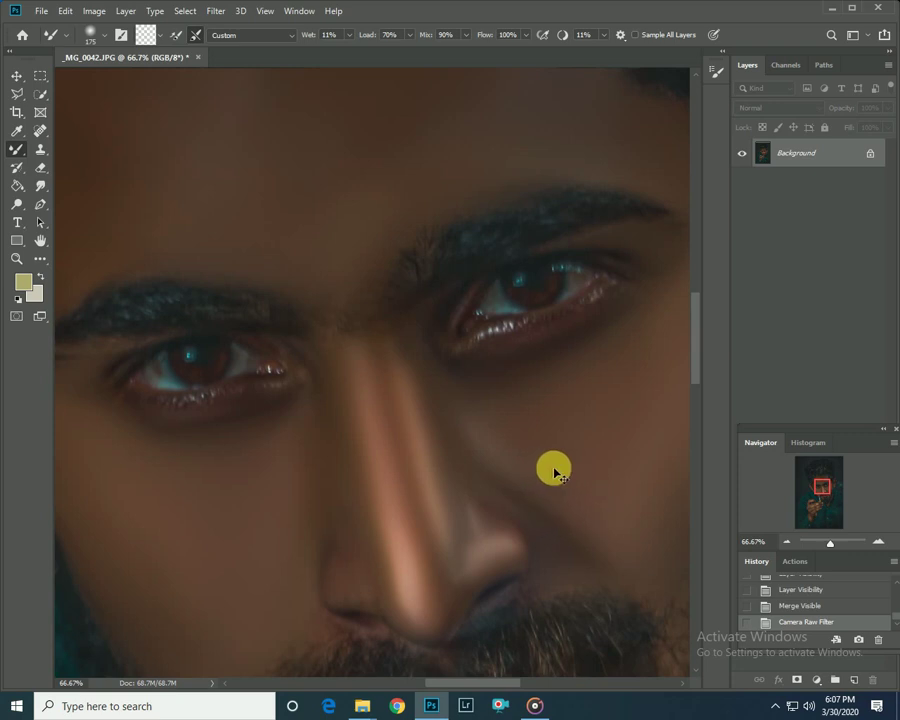
key("ctrl+j")
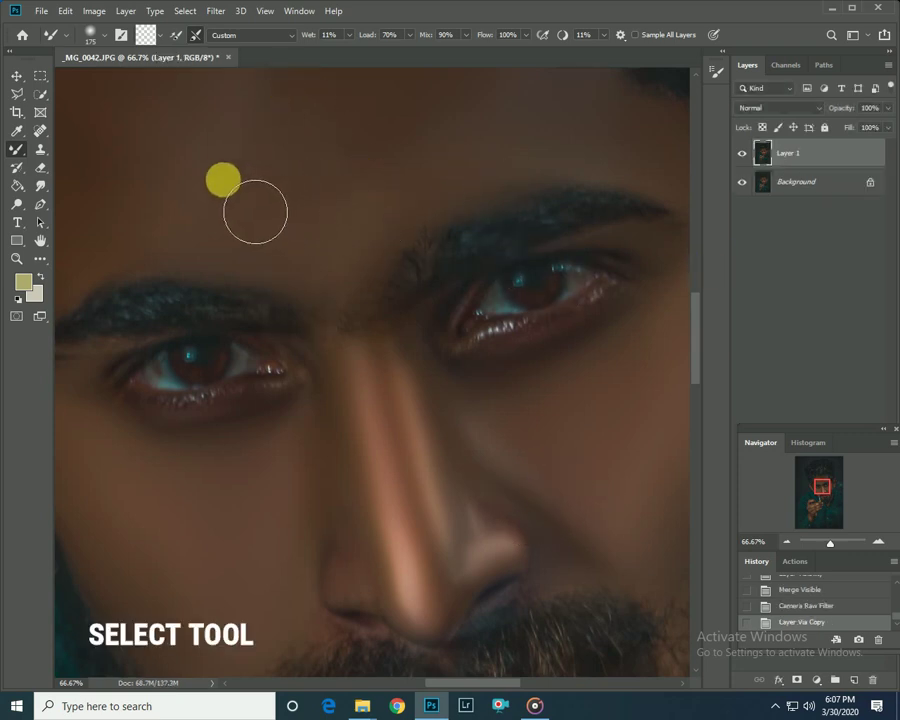
Step: Dodge over both irises with a size-70 brush so they glow bright orange
left_click(18, 206)
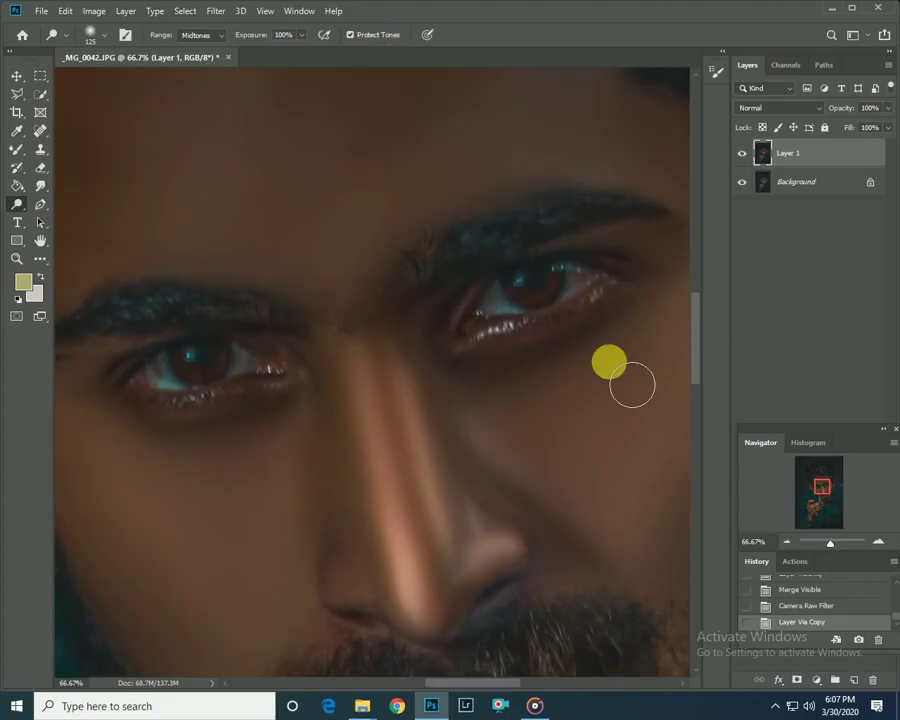
key("bracketleft")
key("bracketleft")
key("bracketleft")
key("bracketleft")
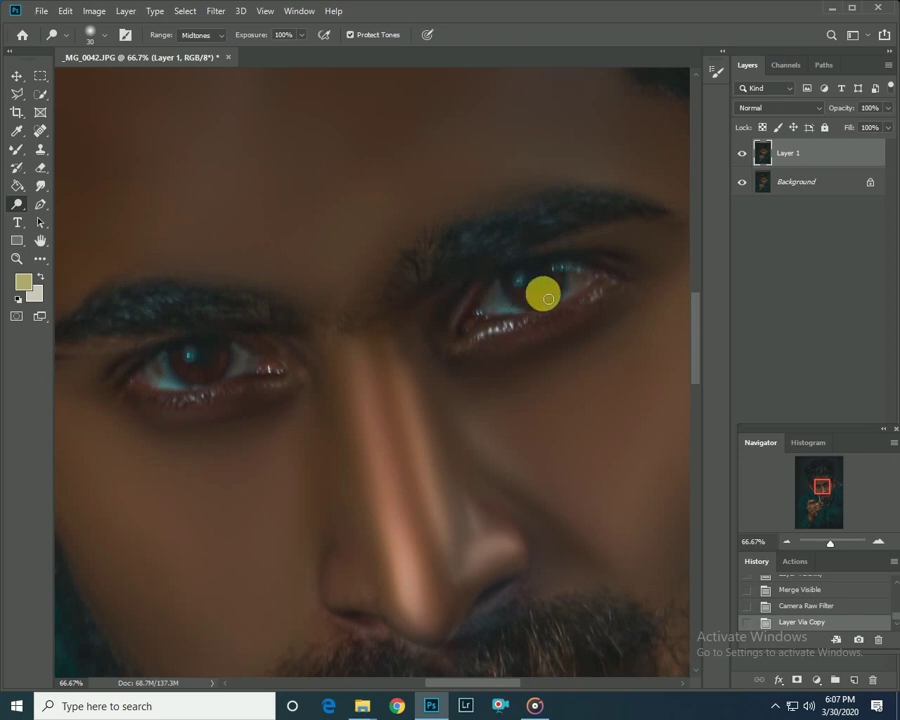
left_click_drag(548, 298, 559, 284)
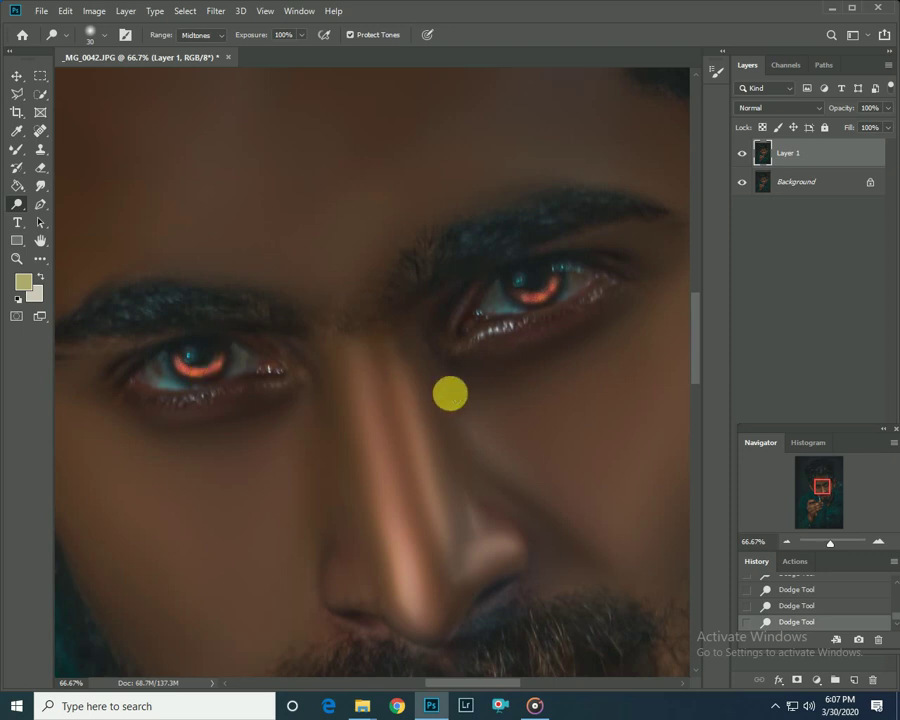
scroll(534, 408, "down", 1)
scroll(608, 398, "down", 1)
scroll(652, 392, "down", 1)
scroll(698, 392, "down", 2)
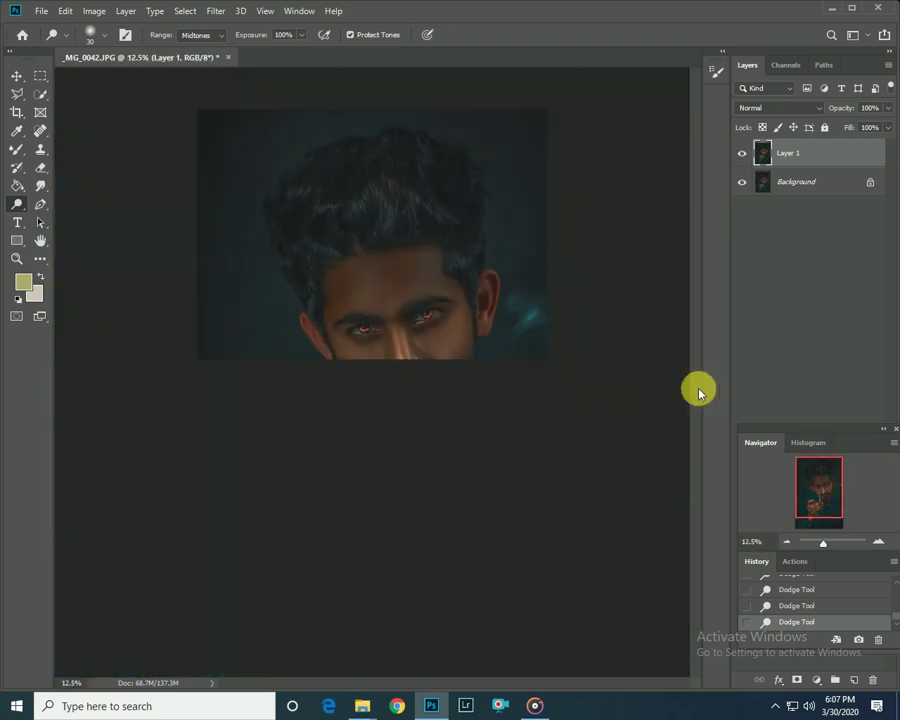
Step: Lower Layer 1's fill to 34% and merge it with the background
left_click_drag(887, 127, 832, 291)
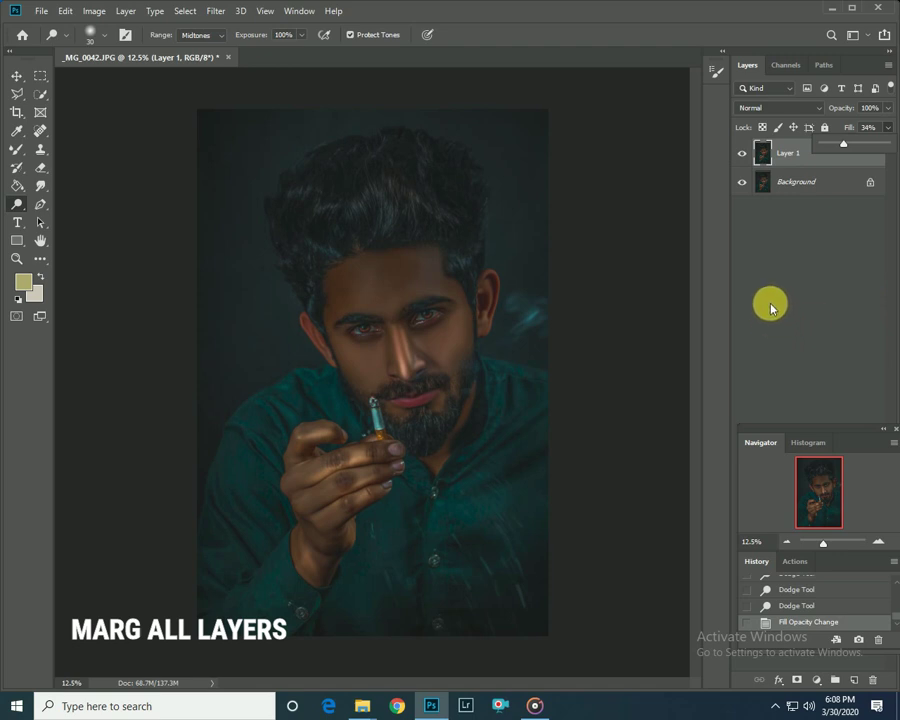
right_click(822, 157)
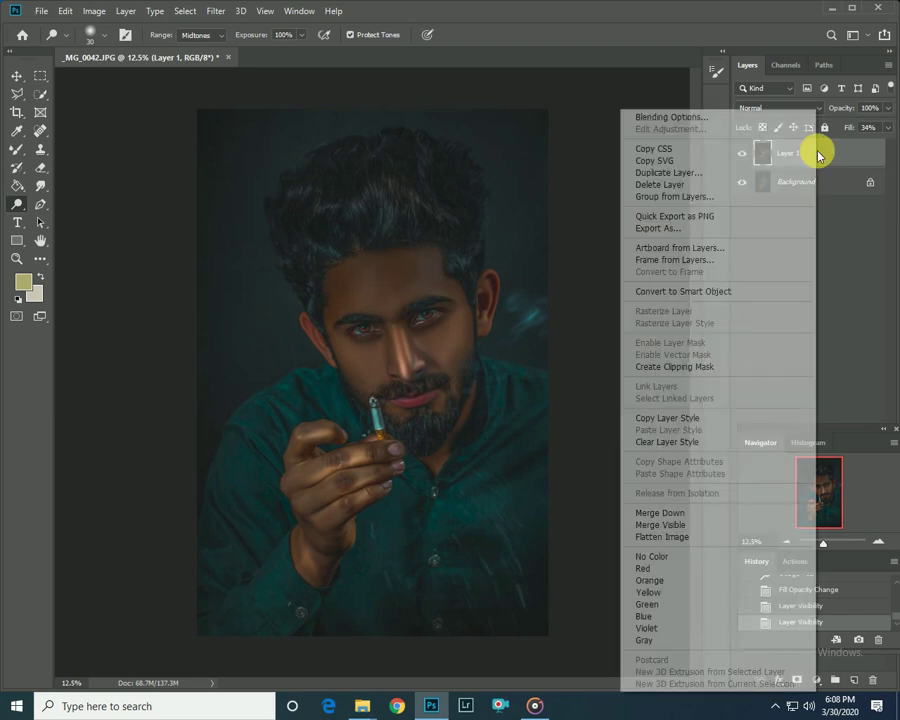
left_click(668, 525)
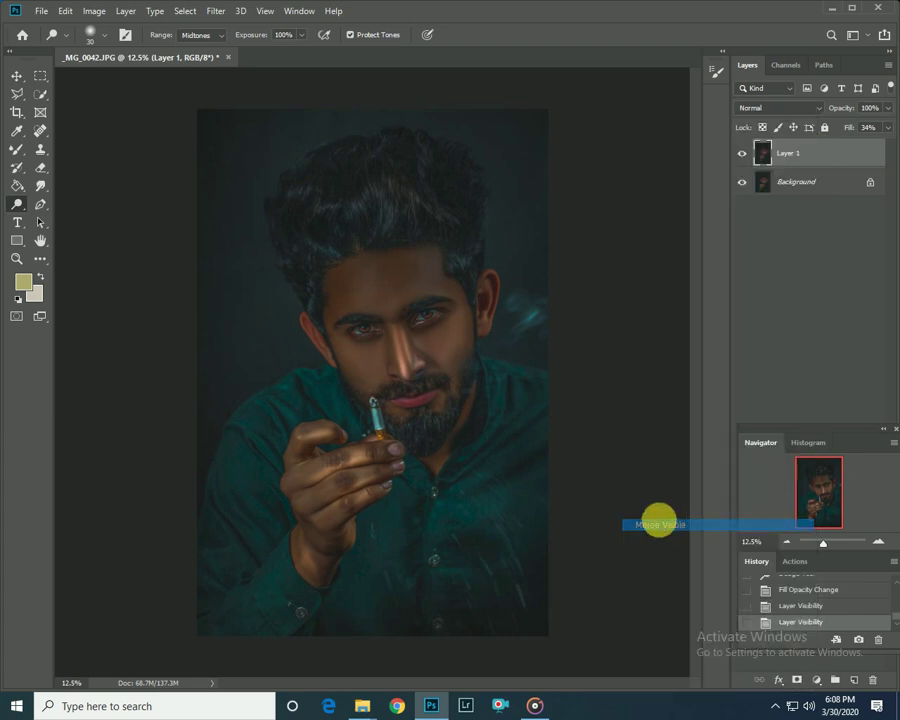